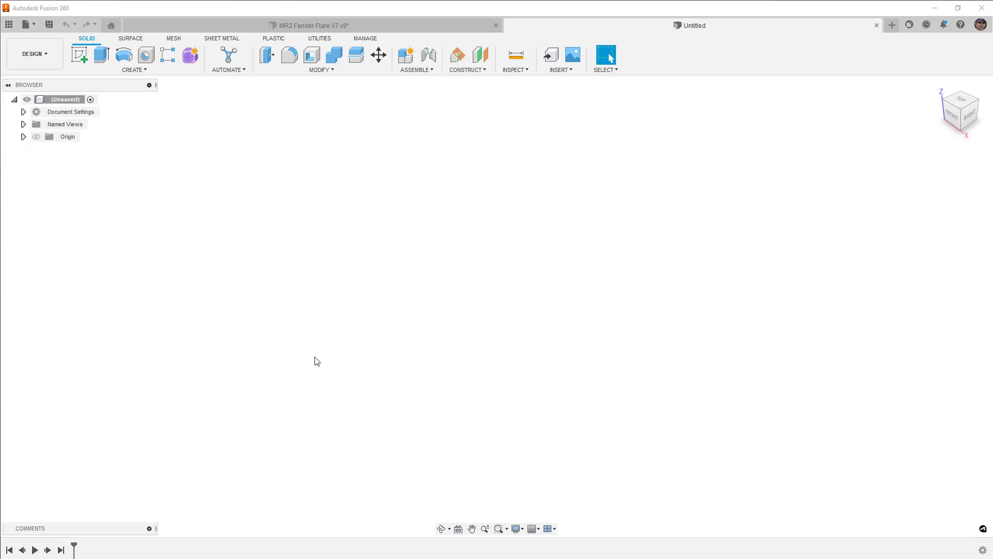
# Create a freeform T-spline box centred at the origin on the ground plane, about 195 by 50 by 25 mm, with two faces per direction.
pyautogui.click(191, 57)
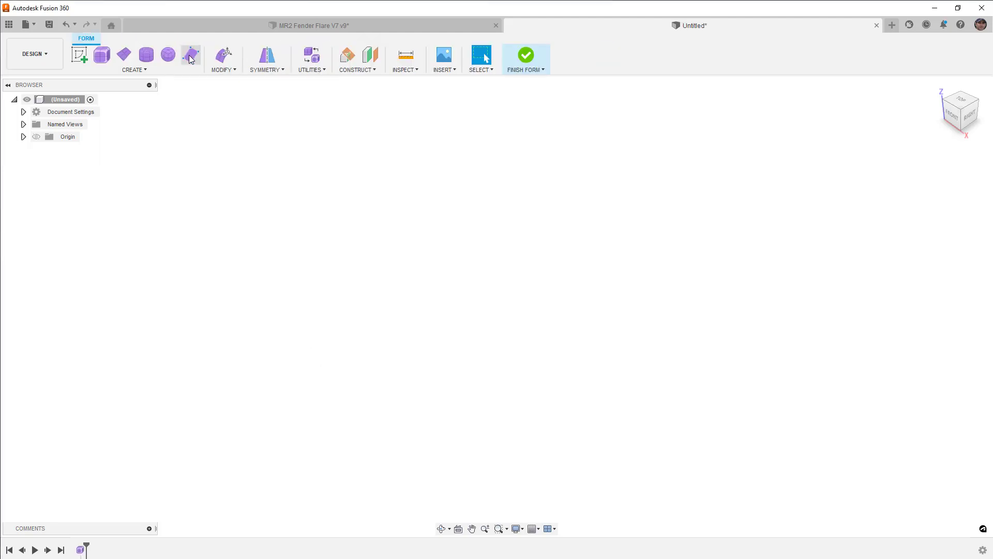
pyautogui.click(102, 54)
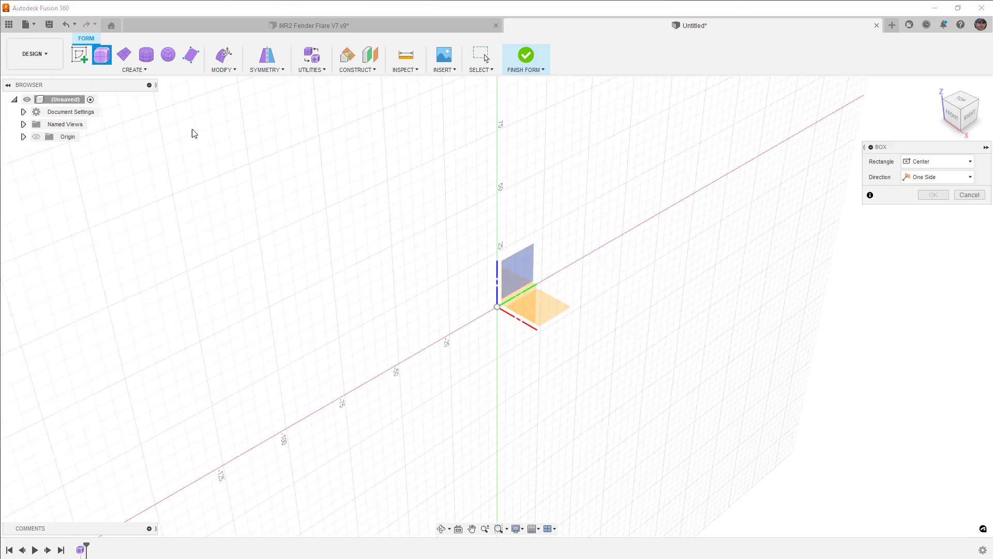
pyautogui.click(538, 309)
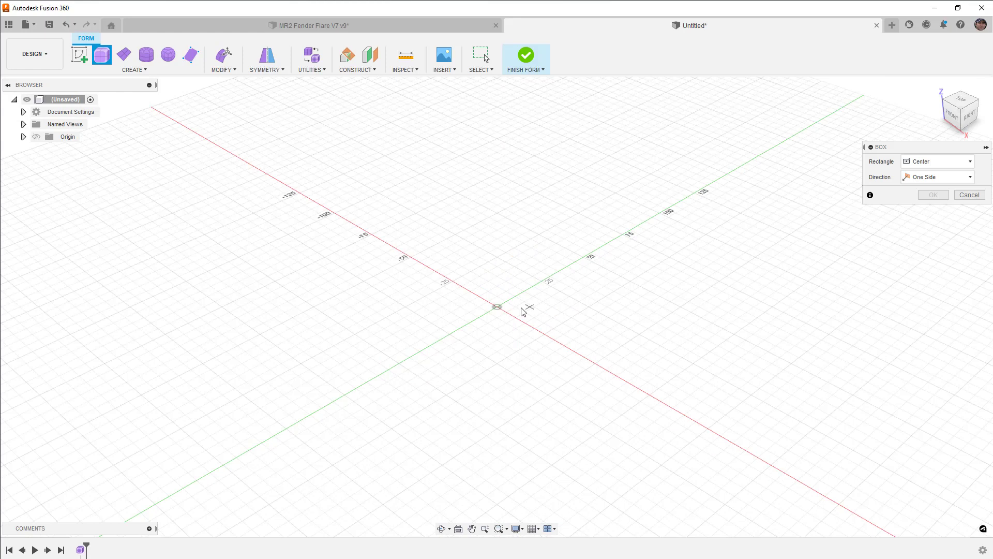
pyautogui.click(500, 311)
pyautogui.click(649, 442)
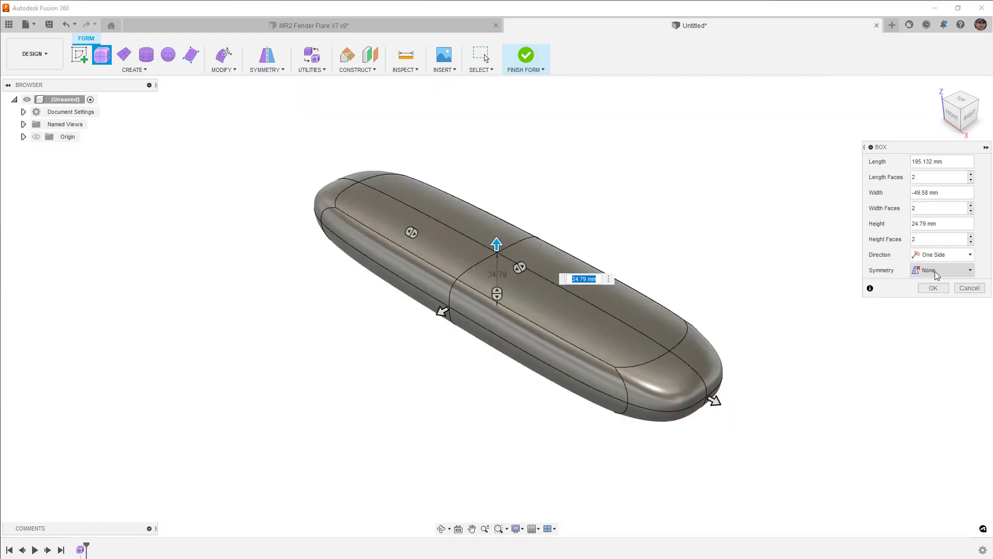
pyautogui.click(931, 288)
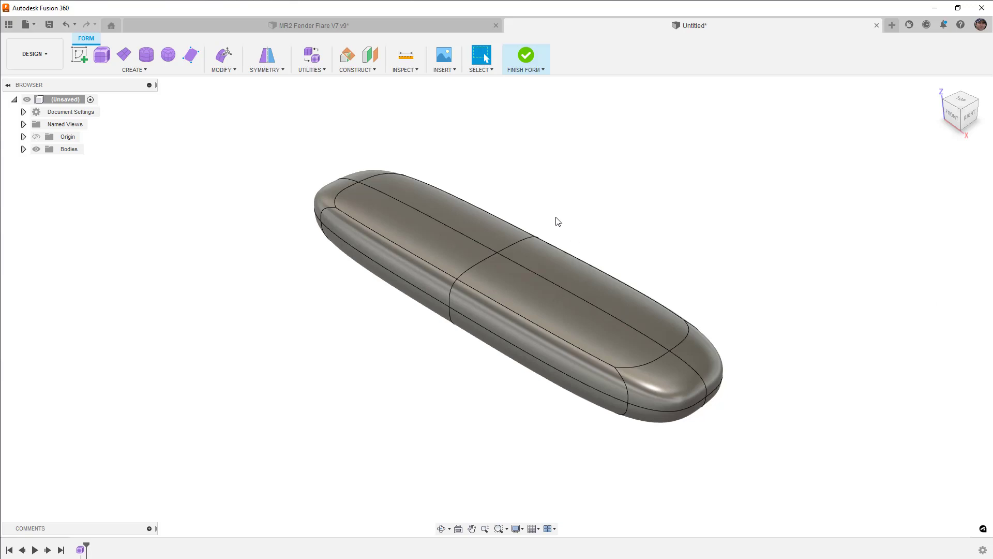
# Switch the form to box display and raise its crosswise middle edge loop 20 mm.
pyautogui.click(492, 269)
pyautogui.hotkey('ctrl', '1')
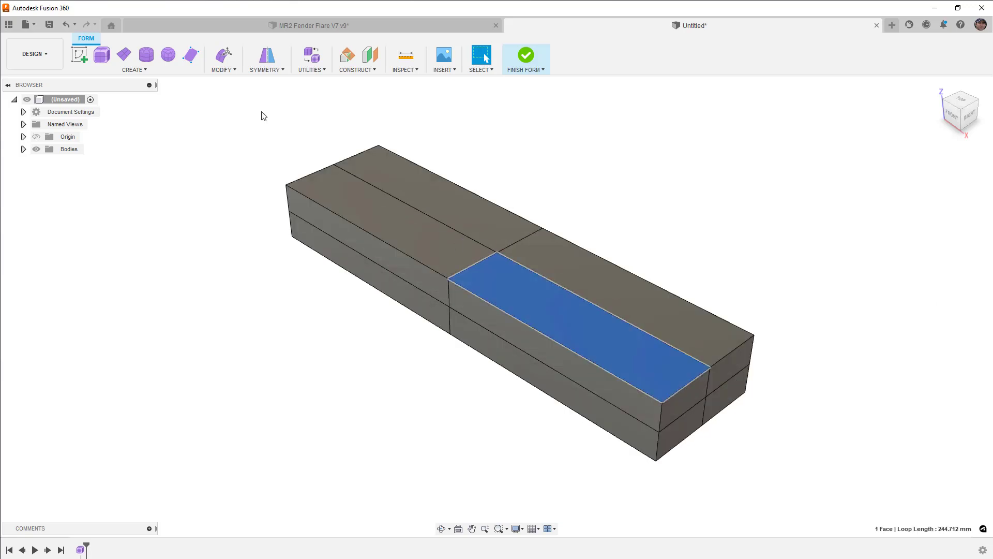
pyautogui.press('Escape')
pyautogui.moveTo(493, 269); pyautogui.dragTo(474, 253, button='right')
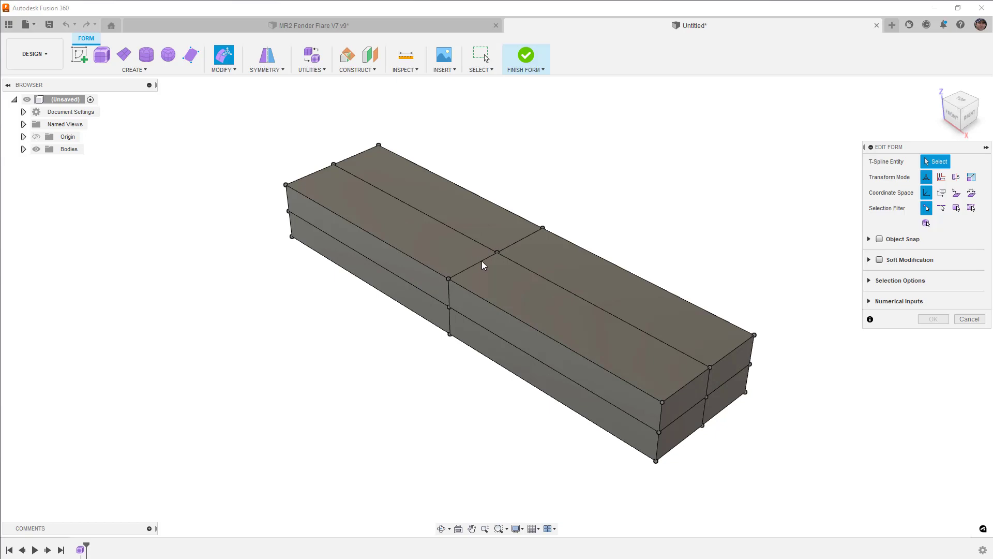
pyautogui.click(972, 208)
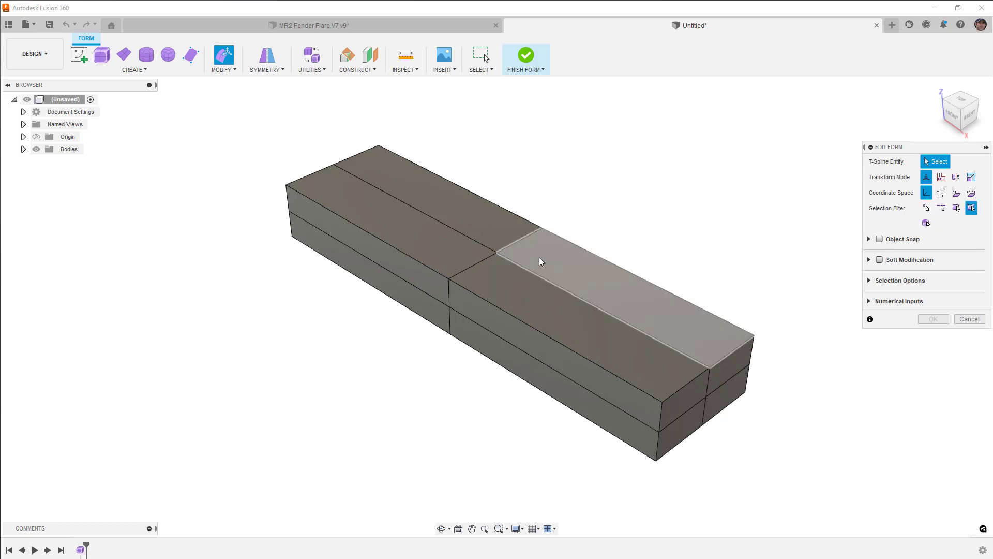
pyautogui.doubleClick(470, 264)
pyautogui.moveTo(498, 253); pyautogui.dragTo(501, 213)
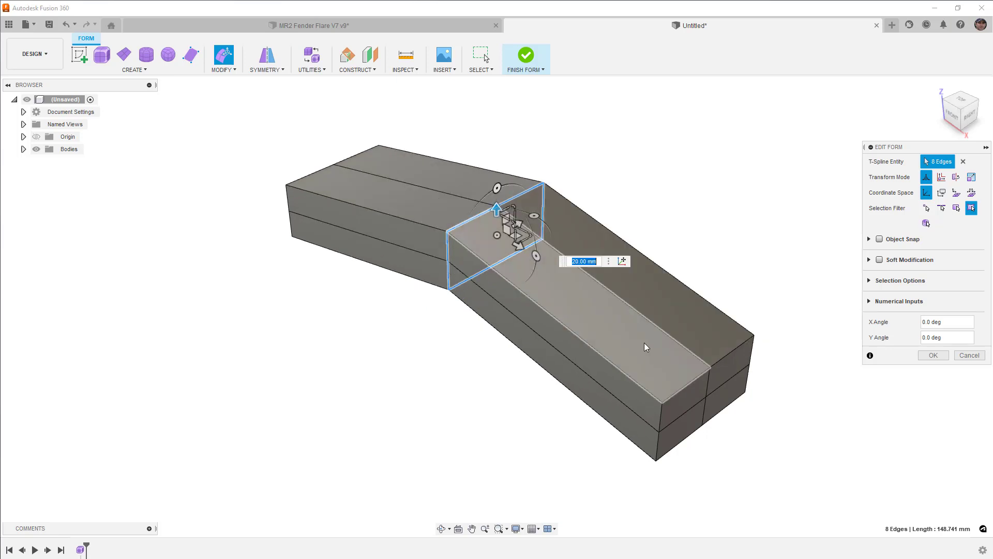
# Scale the mid-height perimeter edge loop outward by a factor of about 1.16.
pyautogui.doubleClick(678, 416)
pyautogui.keyDown('shift'); pyautogui.moveTo(679, 419); pyautogui.dragTo(522, 274, button='middle'); pyautogui.keyUp('shift')
pyautogui.moveTo(530, 267); pyautogui.dragTo(533, 268)
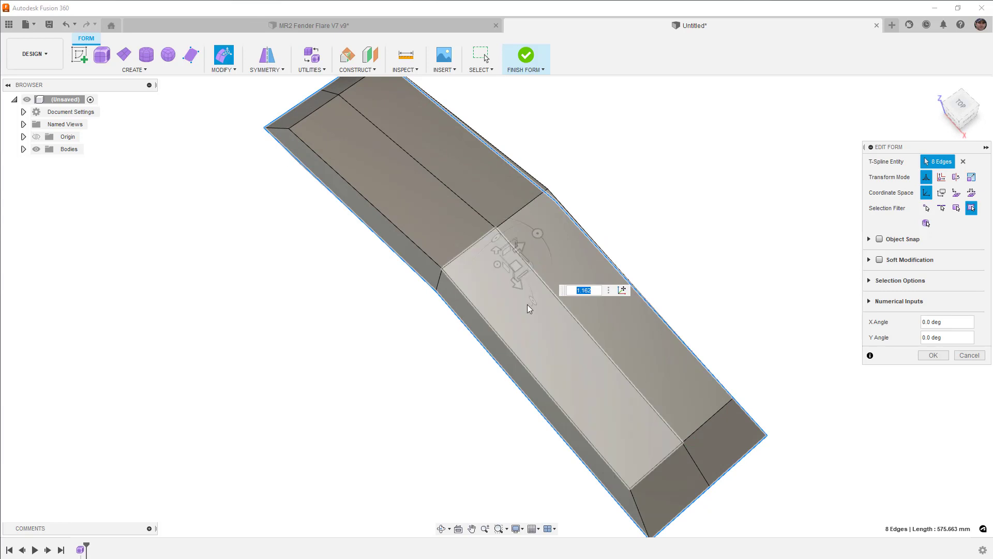
# Try scaling the mid-height perimeter loop by a factor of 3, and undo that scaling.
pyautogui.keyDown('shift'); pyautogui.moveTo(527, 308); pyautogui.dragTo(538, 274, button='middle'); pyautogui.keyUp('shift')
pyautogui.write('3')
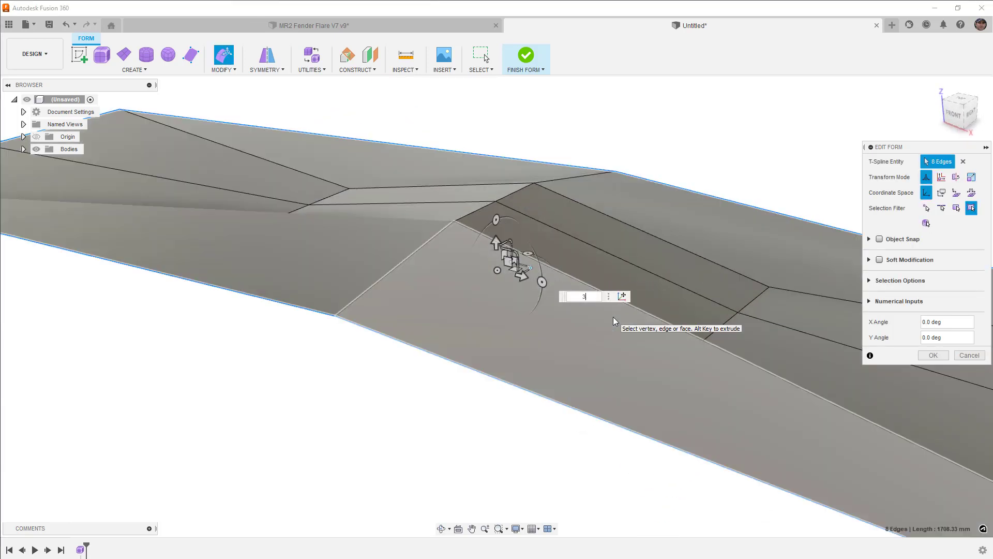
pyautogui.hotkey('ctrl', 'z')
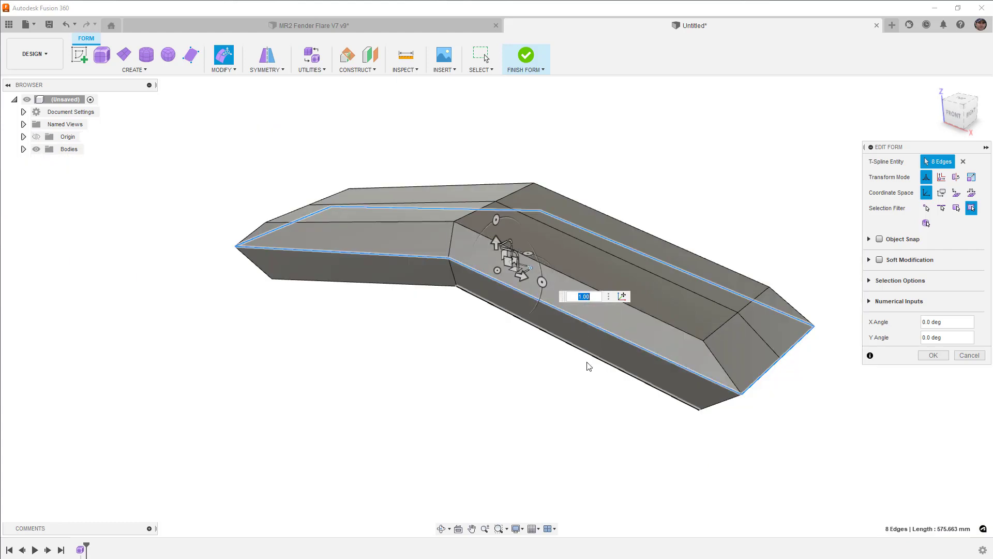
# Return the body to smooth display and enlarge the lengthwise centre edge loop that wraps over its top and ends.
pyautogui.keyDown('shift'); pyautogui.moveTo(588, 365); pyautogui.dragTo(552, 389, button='middle'); pyautogui.keyUp('shift')
pyautogui.hotkey('alt', '3')
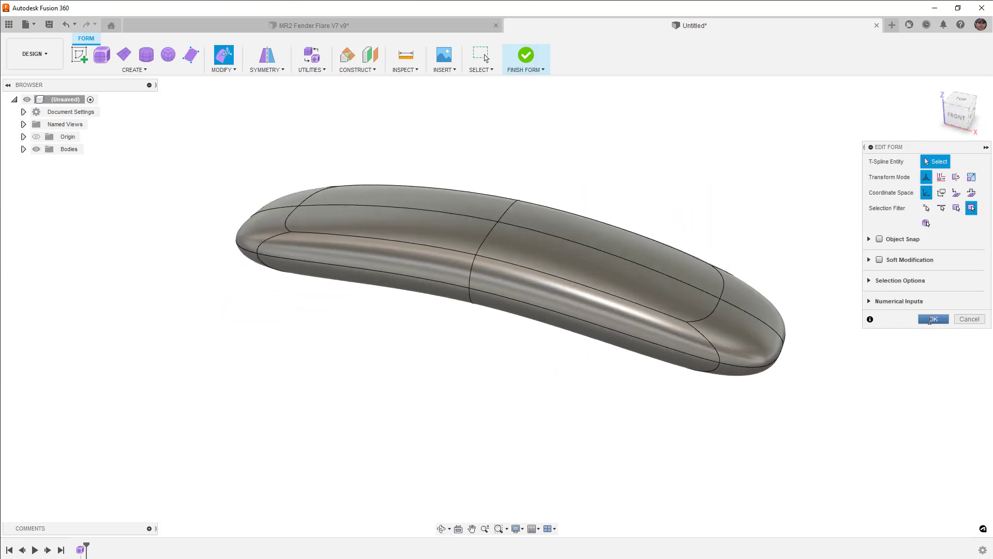
pyautogui.doubleClick(627, 260)
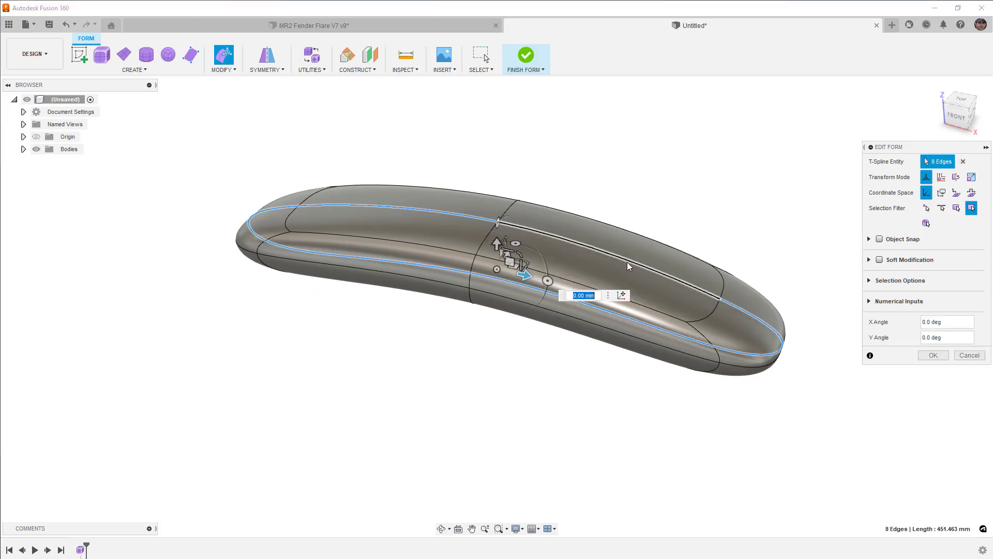
pyautogui.moveTo(524, 256); pyautogui.dragTo(520, 276)
pyautogui.keyDown('shift'); pyautogui.moveTo(519, 275); pyautogui.dragTo(605, 287, button='middle'); pyautogui.keyUp('shift')
pyautogui.click(932, 355)
# Insert simple edge loops on both sides of the lengthwise centre loop at location 0.50.
pyautogui.click(224, 67)
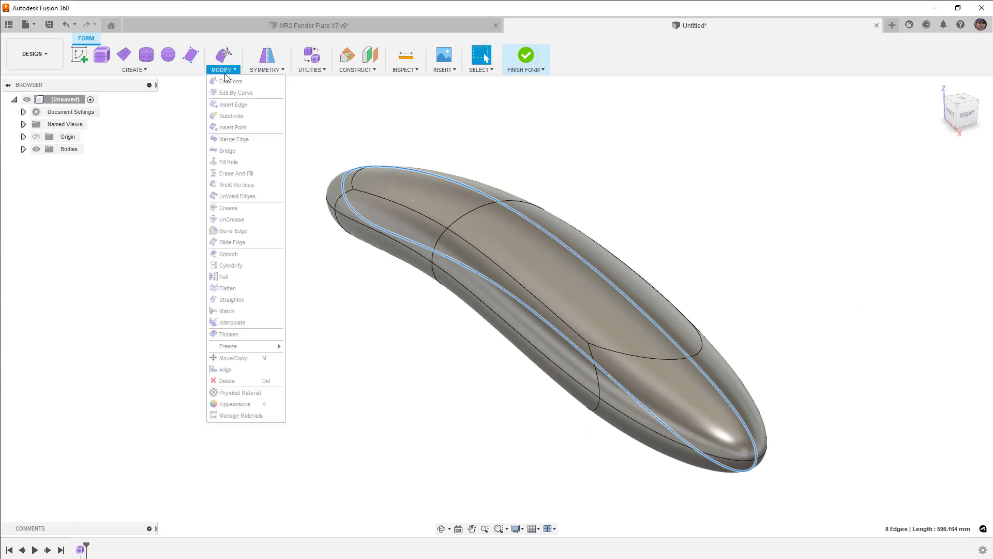
pyautogui.click(233, 105)
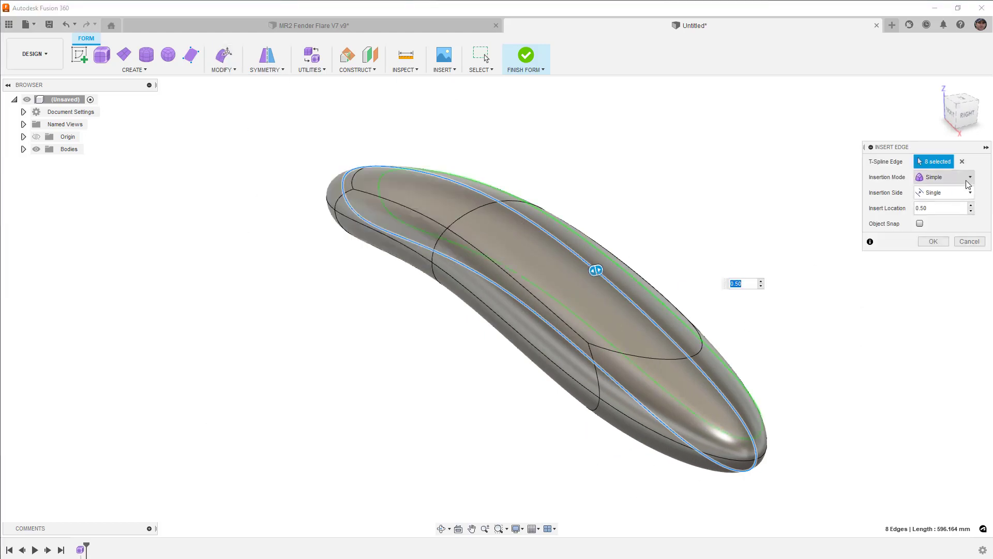
pyautogui.click(932, 218)
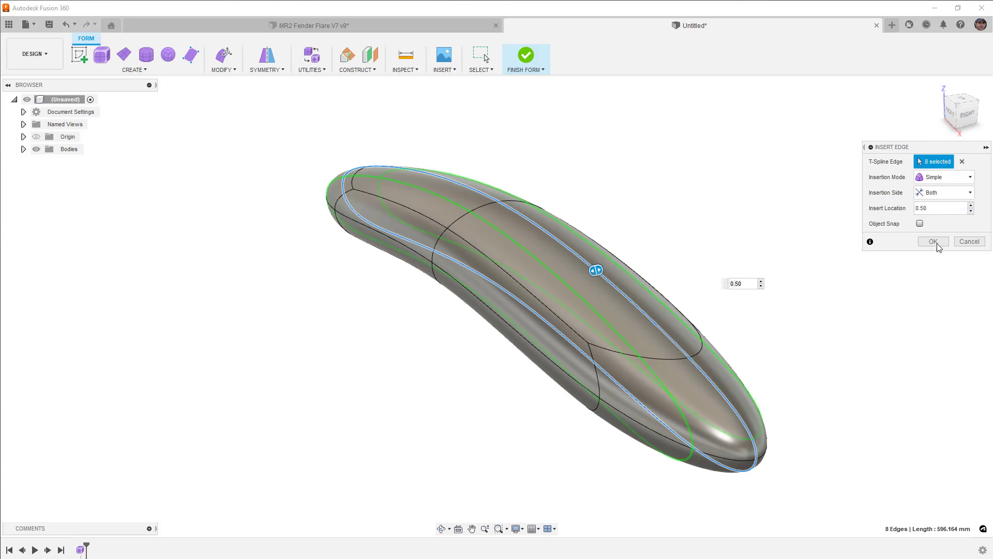
pyautogui.click(936, 243)
# Switch to box display and scale the lengthwise centre edge loop down slightly in the front view.
pyautogui.keyDown('shift'); pyautogui.moveTo(789, 237); pyautogui.dragTo(764, 216, button='middle'); pyautogui.keyUp('shift')
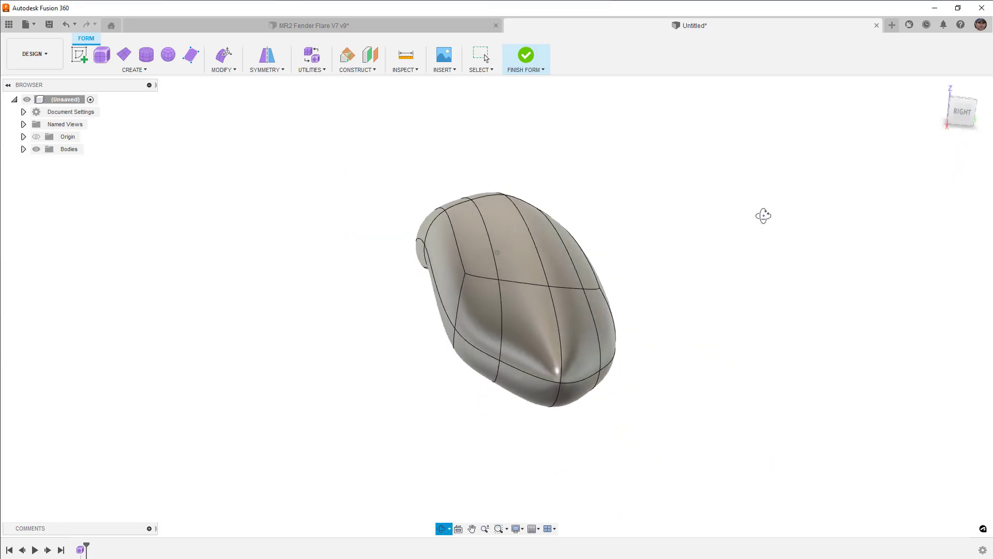
pyautogui.press('Escape')
pyautogui.click(554, 263)
pyautogui.hotkey('ctrl', '1')
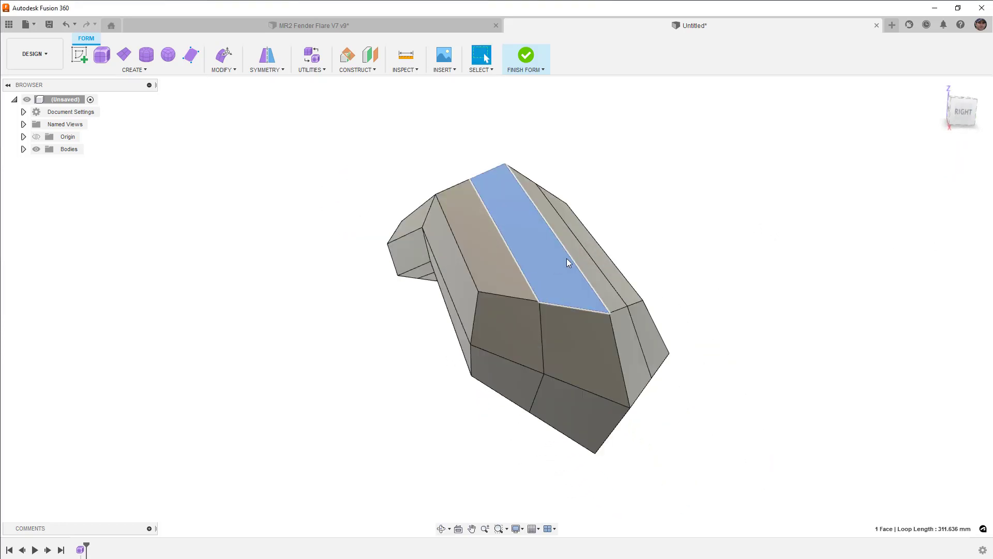
pyautogui.doubleClick(526, 190)
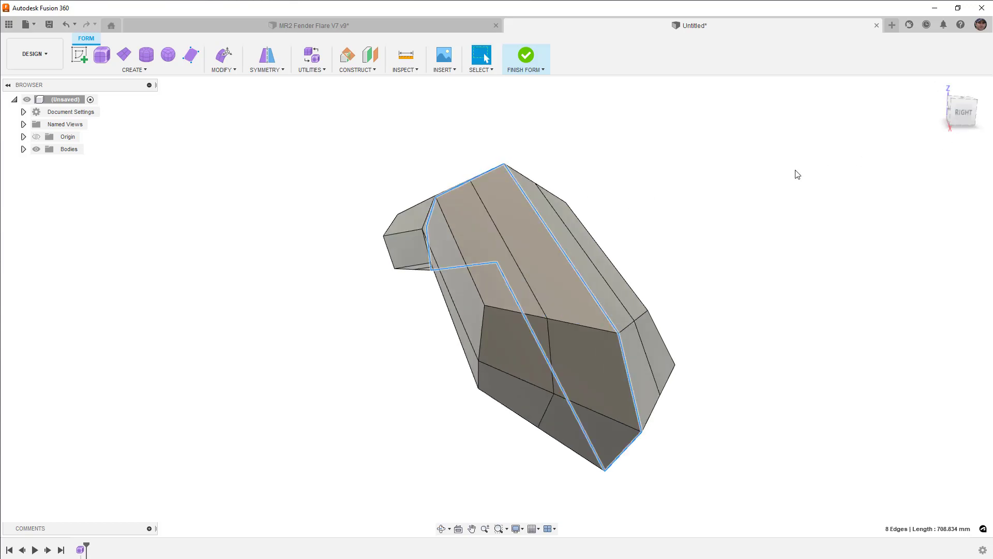
pyautogui.keyDown('shift'); pyautogui.moveTo(797, 175); pyautogui.dragTo(891, 148, button='middle'); pyautogui.keyUp('shift')
pyautogui.click(948, 106)
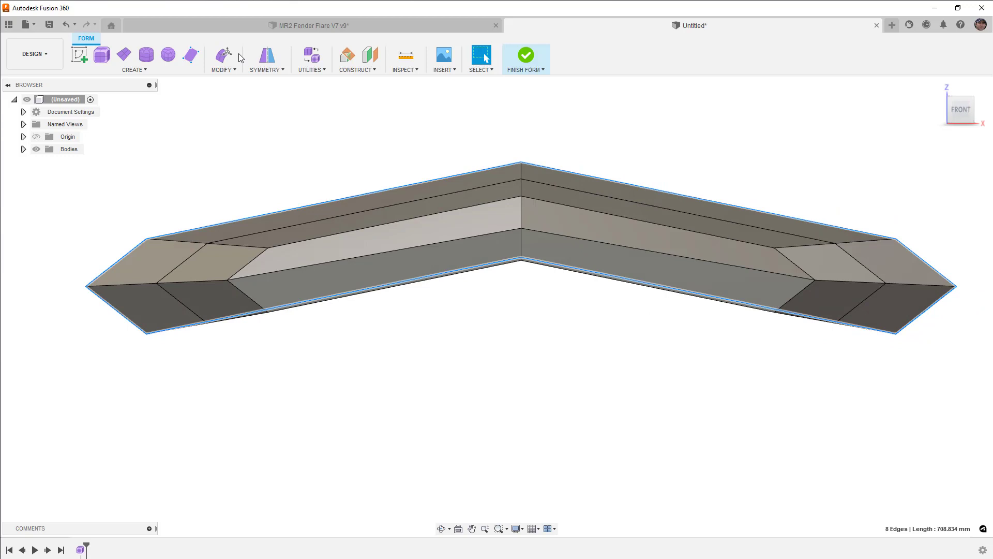
pyautogui.click(224, 54)
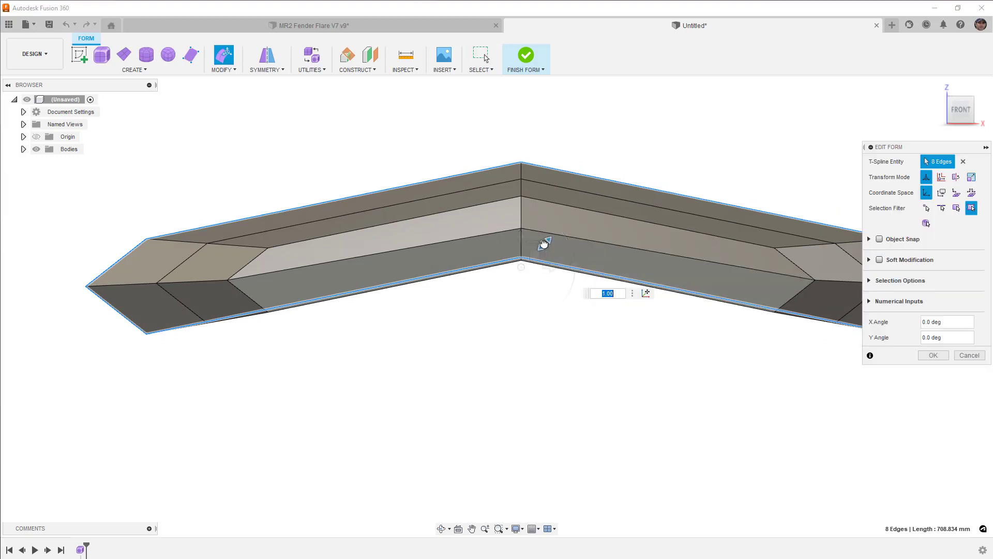
pyautogui.moveTo(543, 239); pyautogui.dragTo(543, 244)
# Try scaling the lengthwise centre loop by a factor of 3, and undo that scaling.
pyautogui.keyDown('shift'); pyautogui.moveTo(610, 192); pyautogui.dragTo(570, 203, button='middle'); pyautogui.keyUp('shift')
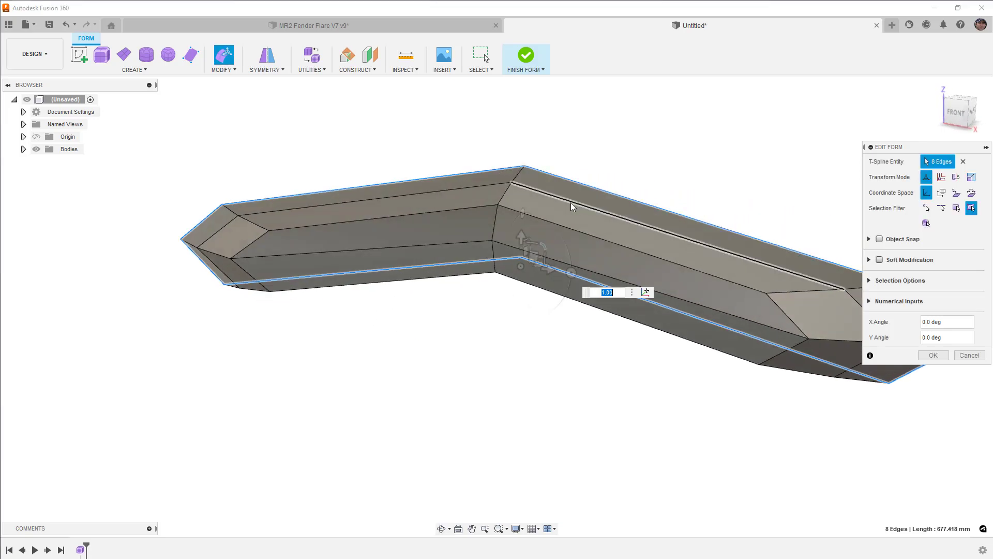
pyautogui.write('3')
pyautogui.press('Return')
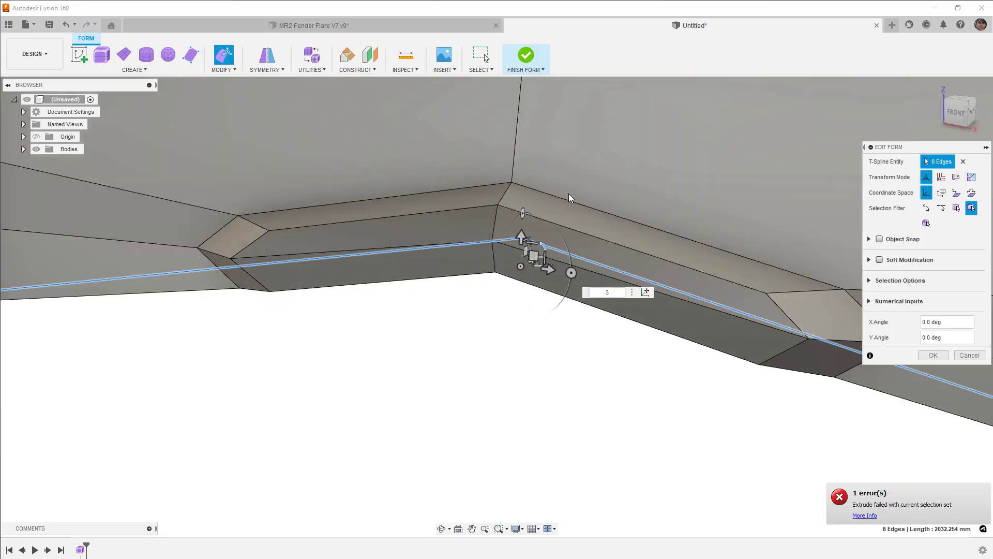
pyautogui.hotkey('ctrl', 'z')
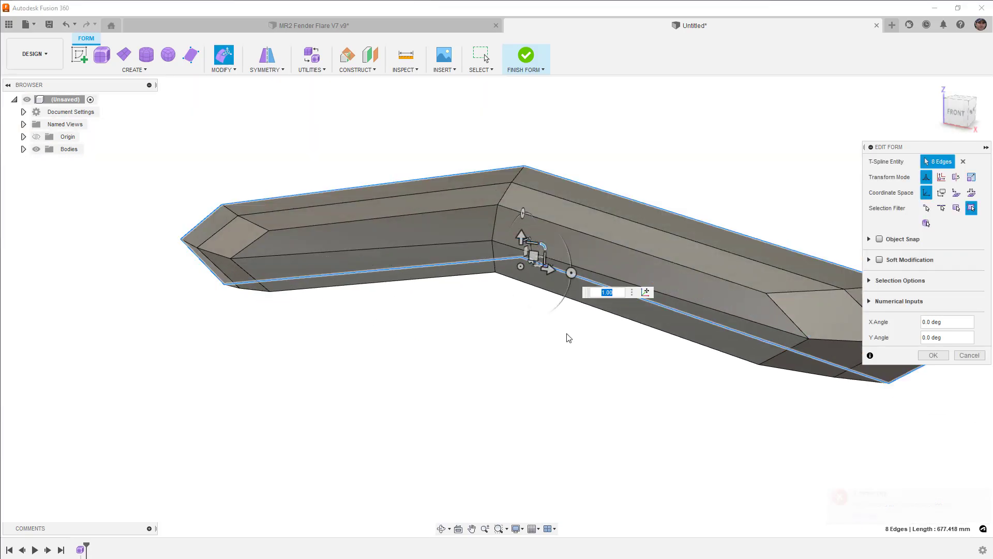
# Return to smooth display and extrude the four long faces on the front side 40 mm outward.
pyautogui.click(573, 342)
pyautogui.hotkey('alt', '3')
pyautogui.keyDown('shift'); pyautogui.moveTo(572, 340); pyautogui.dragTo(517, 279, button='middle'); pyautogui.keyUp('shift')
pyautogui.click(470, 268)
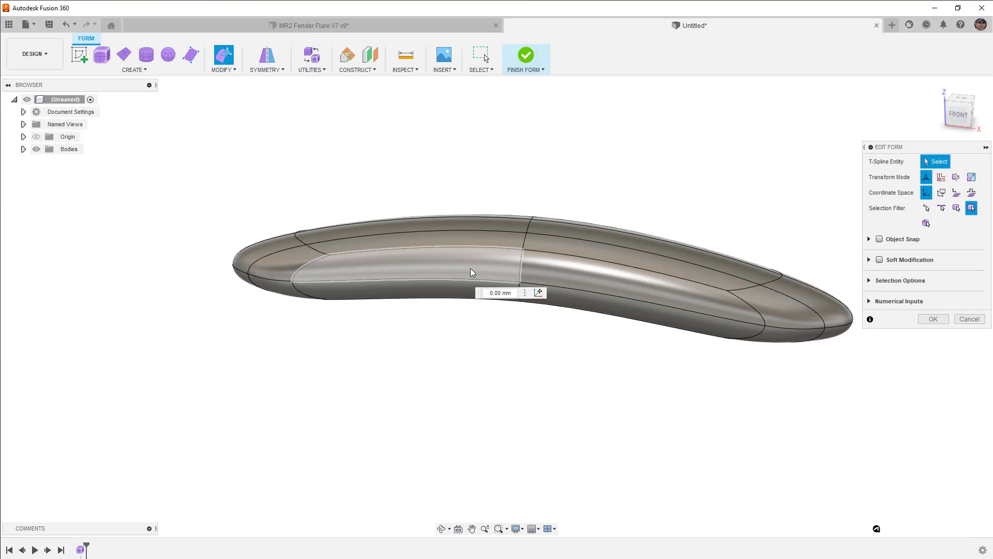
pyautogui.doubleClick(486, 285)
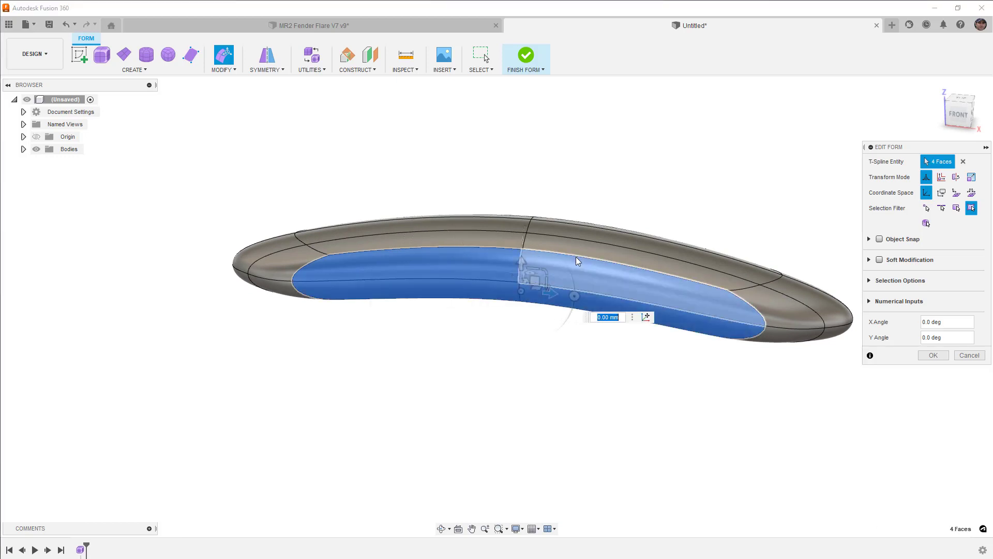
pyautogui.keyDown('shift'); pyautogui.moveTo(576, 257); pyautogui.dragTo(544, 284, button='middle'); pyautogui.keyUp('shift')
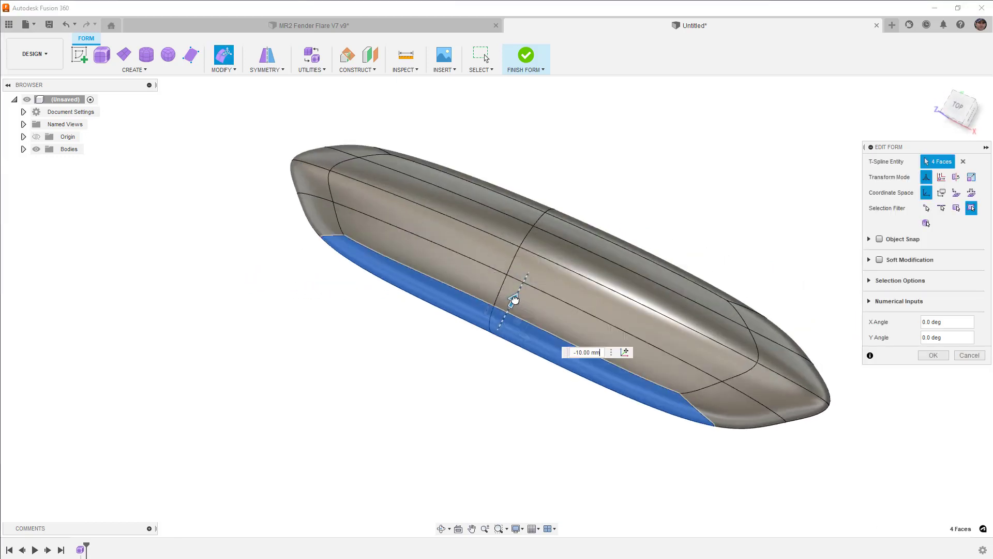
pyautogui.moveTo(517, 298); pyautogui.dragTo(475, 357)
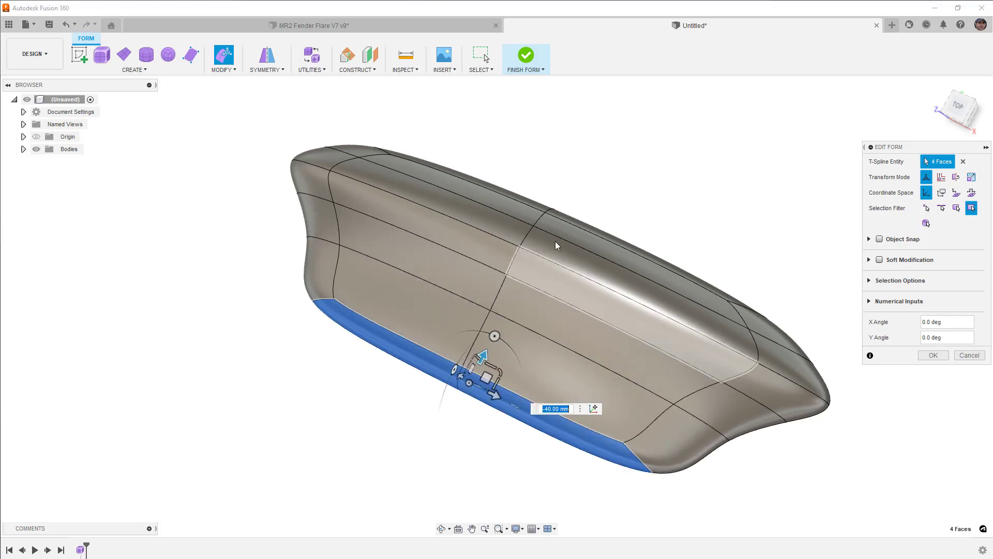
# Move the four long faces on the back side slightly outward.
pyautogui.keyDown('shift'); pyautogui.moveTo(554, 241); pyautogui.dragTo(484, 199, button='middle'); pyautogui.keyUp('shift')
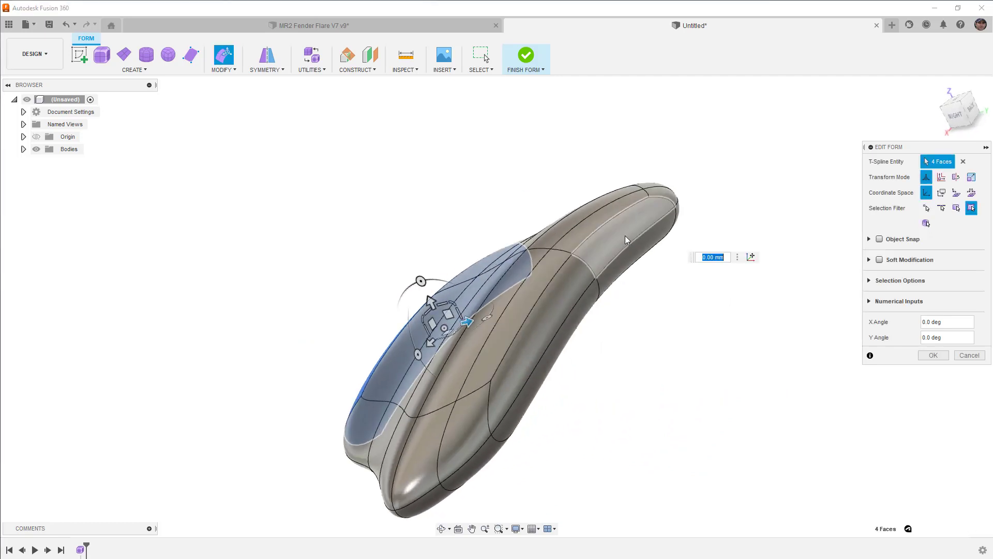
pyautogui.doubleClick(635, 253)
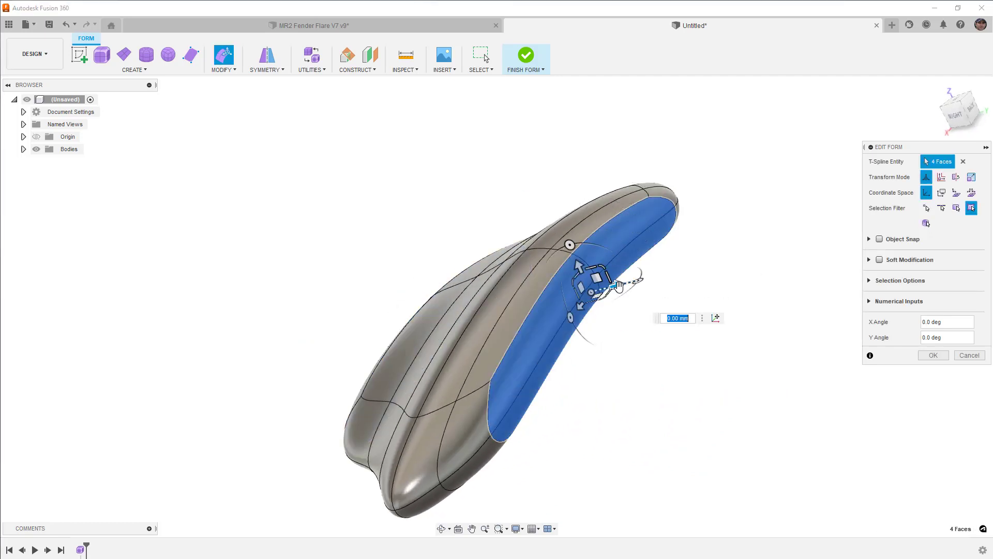
pyautogui.moveTo(614, 285); pyautogui.dragTo(630, 283)
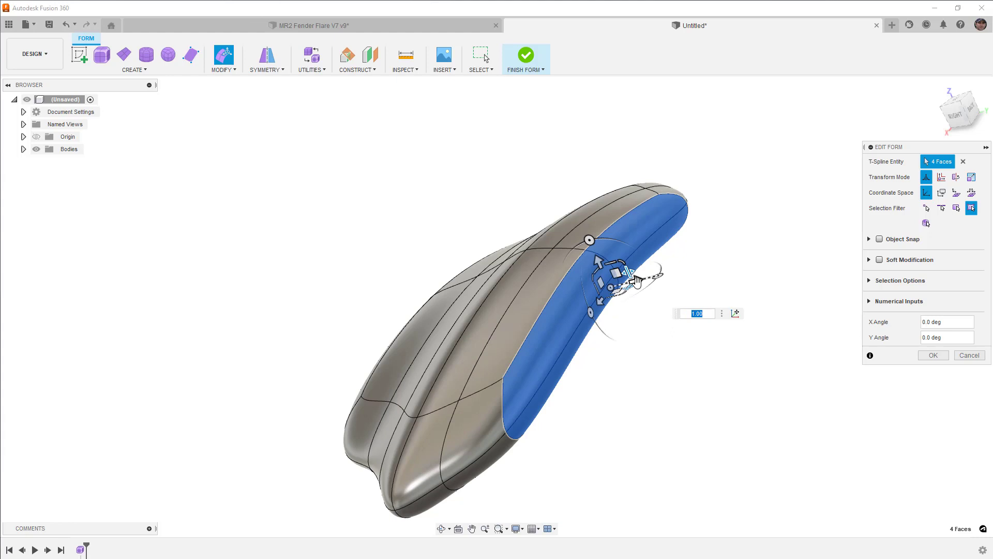
# Add the four front side faces to the selected back faces and move all eight faces downward.
pyautogui.keyDown('shift'); pyautogui.moveTo(635, 281); pyautogui.dragTo(727, 279, button='middle'); pyautogui.keyUp('shift')
pyautogui.keyDown('shift'); pyautogui.moveTo(616, 270); pyautogui.dragTo(498, 272, button='middle'); pyautogui.keyUp('shift')
pyautogui.keyDown('shift'); pyautogui.click(495, 278); pyautogui.keyUp('shift')
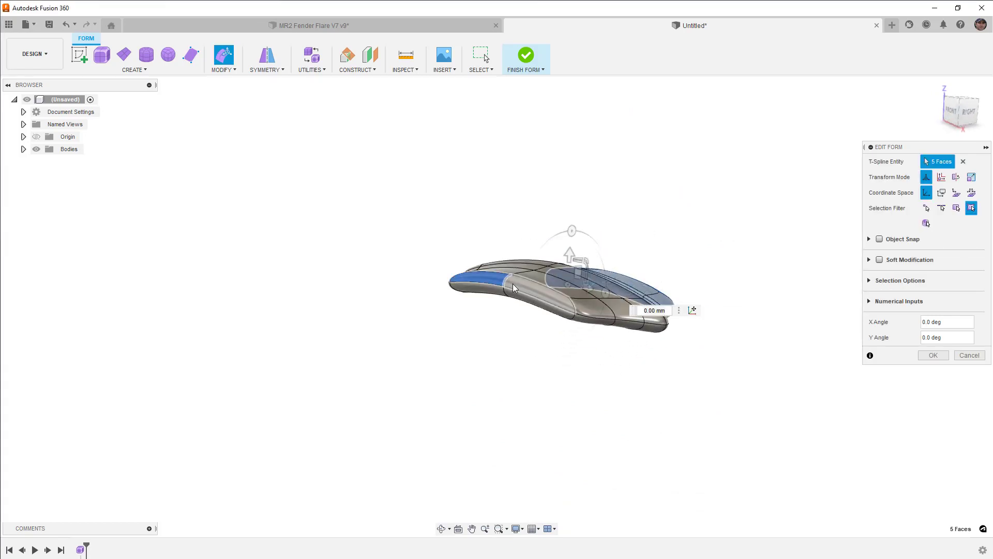
pyautogui.keyDown('shift'); pyautogui.click(513, 283); pyautogui.keyUp('shift')
pyautogui.keyDown('shift'); pyautogui.click(487, 292); pyautogui.keyUp('shift')
pyautogui.keyDown('shift'); pyautogui.click(521, 303); pyautogui.keyUp('shift')
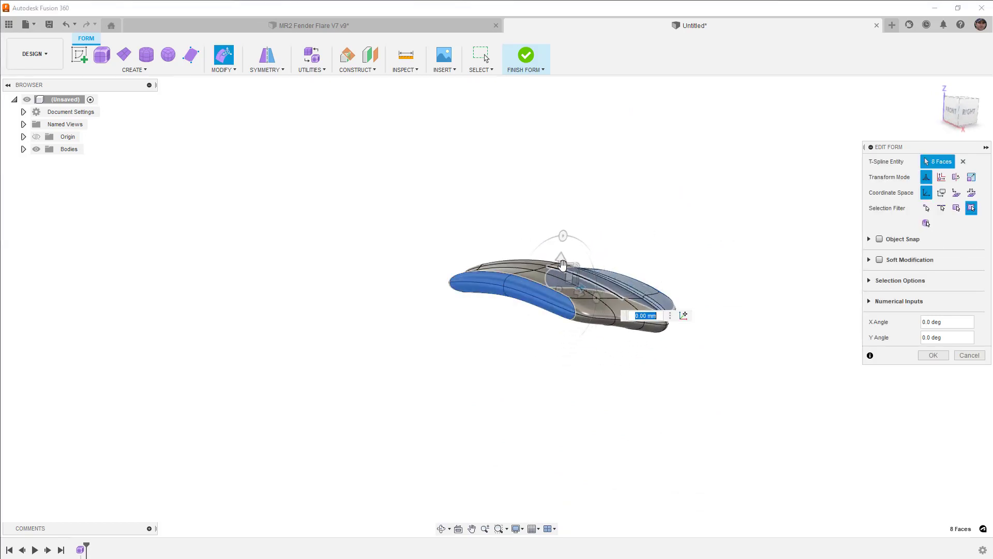
pyautogui.moveTo(562, 264); pyautogui.dragTo(559, 281)
pyautogui.keyDown('shift'); pyautogui.moveTo(615, 201); pyautogui.dragTo(574, 155, button='middle'); pyautogui.keyUp('shift')
pyautogui.keyDown('shift'); pyautogui.moveTo(585, 228); pyautogui.dragTo(588, 207, button='middle'); pyautogui.keyUp('shift')
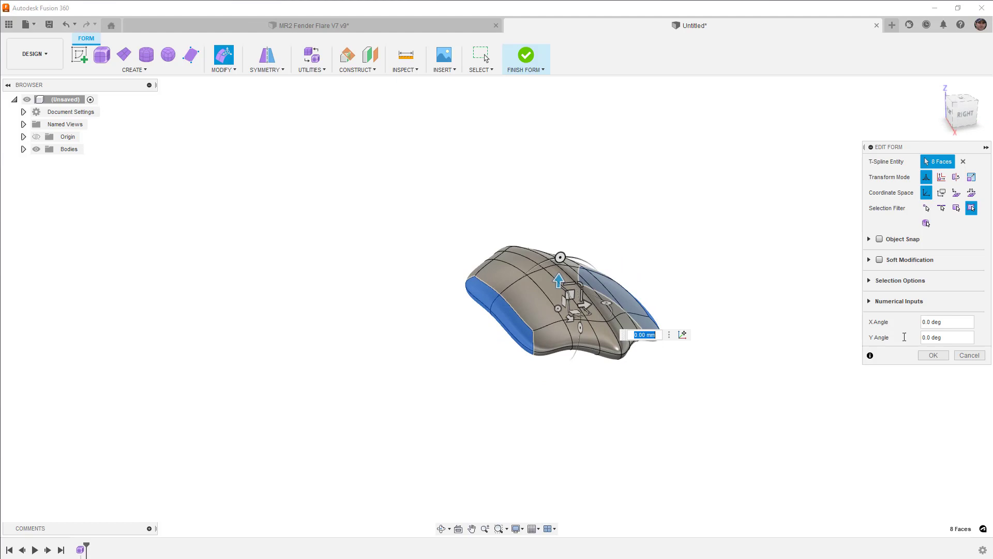
# Accept the eight-face move and insert edge loops on both sides of the lengthwise centre loop.
pyautogui.click(933, 356)
pyautogui.scroll(3, 585, 315)
pyautogui.doubleClick(608, 305)
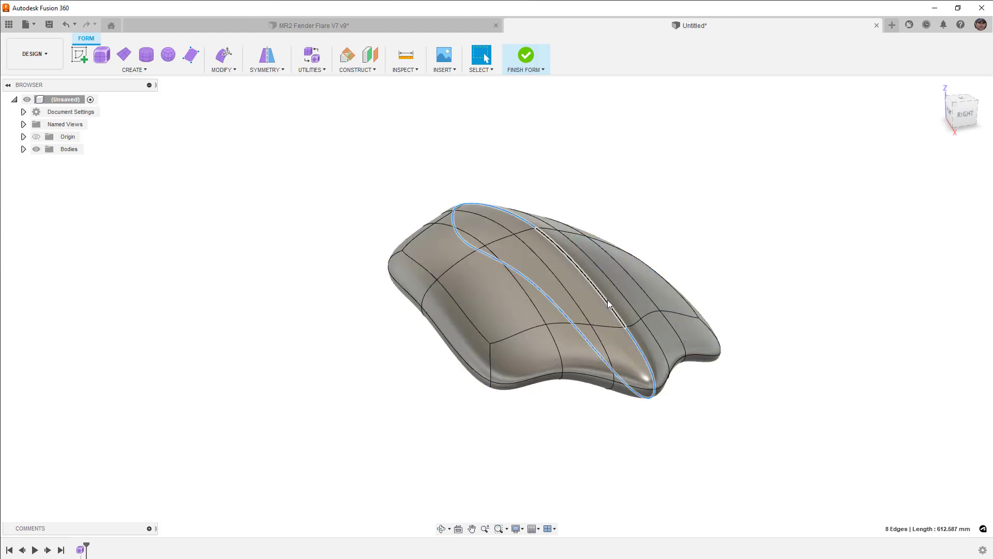
pyautogui.click(236, 70)
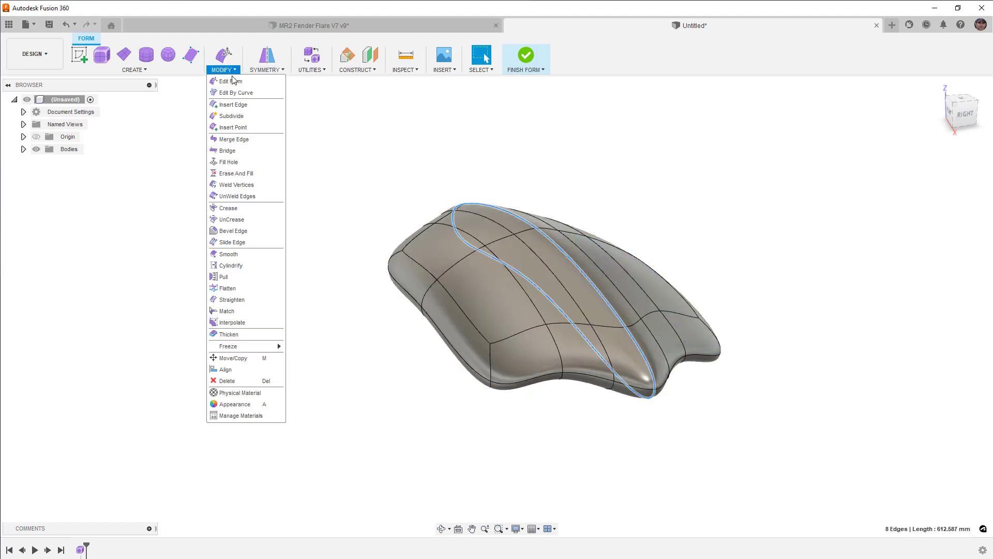
pyautogui.click(233, 105)
pyautogui.scroll(3, 568, 274)
pyautogui.moveTo(568, 275); pyautogui.dragTo(689, 267)
pyautogui.click(934, 242)
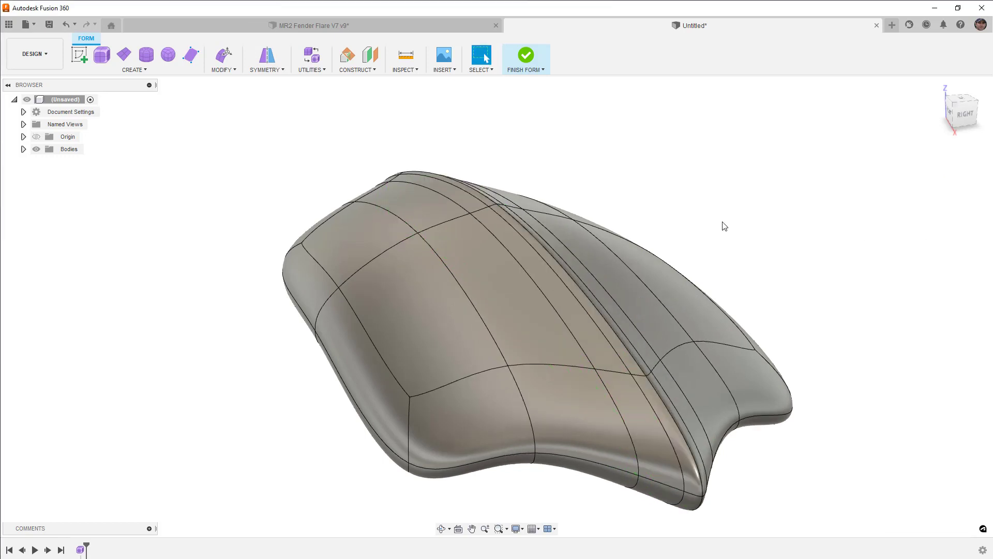
# Switch to box display and scale the whole lengthwise centre loop by a factor of 1.01.
pyautogui.keyDown('shift'); pyautogui.moveTo(549, 232); pyautogui.dragTo(526, 229, button='middle'); pyautogui.keyUp('shift')
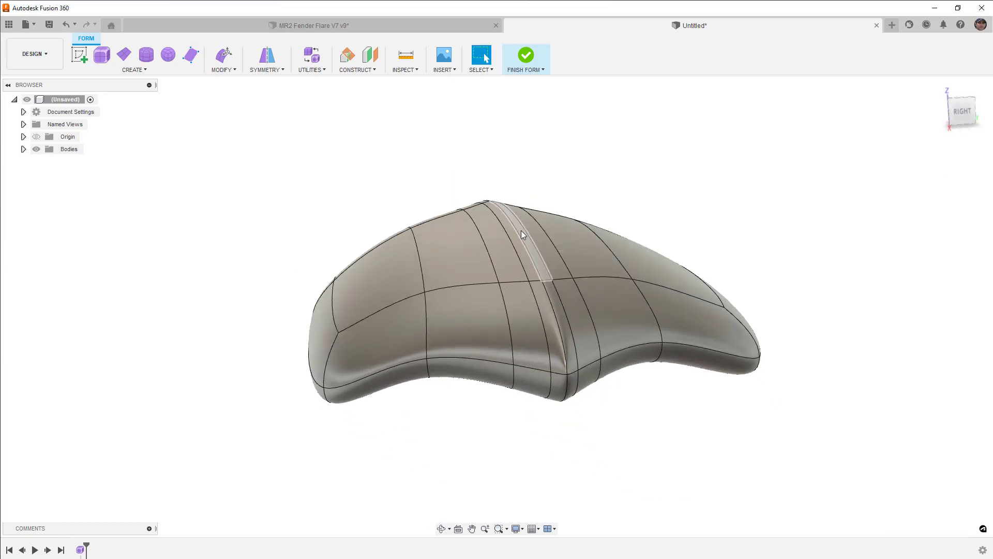
pyautogui.hotkey('ctrl', '1')
pyautogui.click(520, 227)
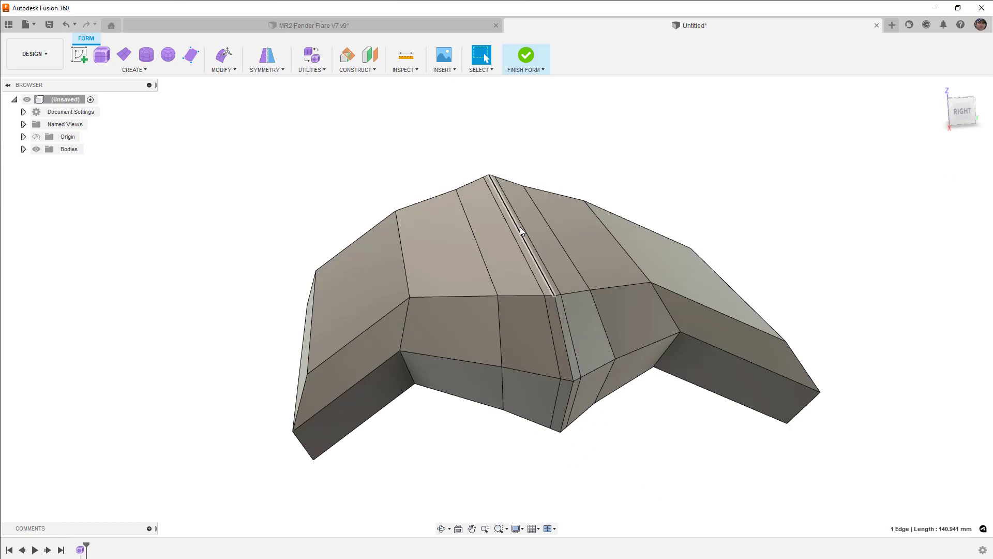
pyautogui.doubleClick(520, 226)
pyautogui.click(223, 55)
pyautogui.keyDown('shift'); pyautogui.moveTo(328, 155); pyautogui.dragTo(656, 150, button='middle'); pyautogui.keyUp('shift')
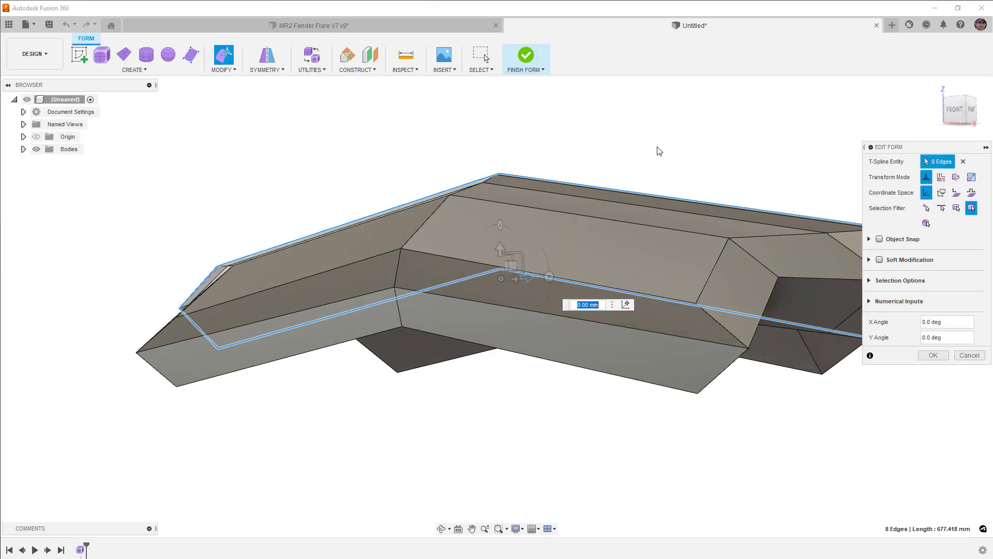
pyautogui.keyDown('shift'); pyautogui.moveTo(807, 170); pyautogui.dragTo(580, 258, button='middle'); pyautogui.keyUp('shift')
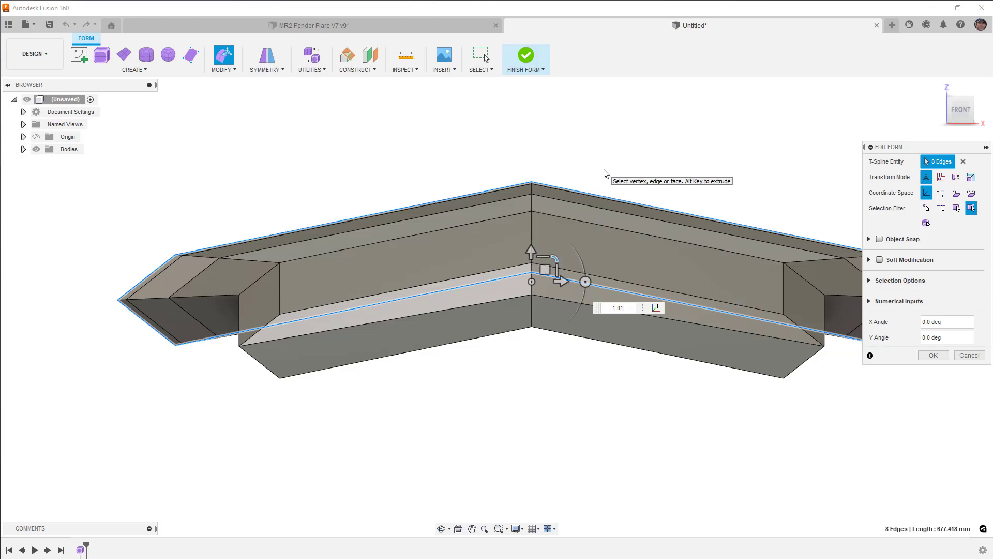
pyautogui.press('Return')
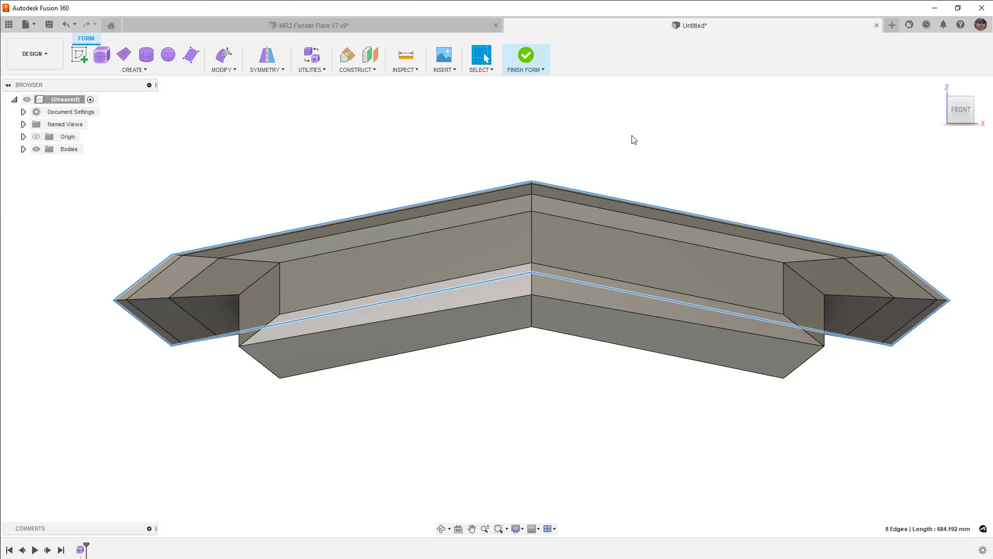
# Return the body to smooth display, clear the loop selection and view the centre ridge.
pyautogui.hotkey('alt', '3')
pyautogui.press('Escape')
pyautogui.keyDown('shift'); pyautogui.moveTo(731, 186); pyautogui.dragTo(658, 200, button='middle'); pyautogui.keyUp('shift')
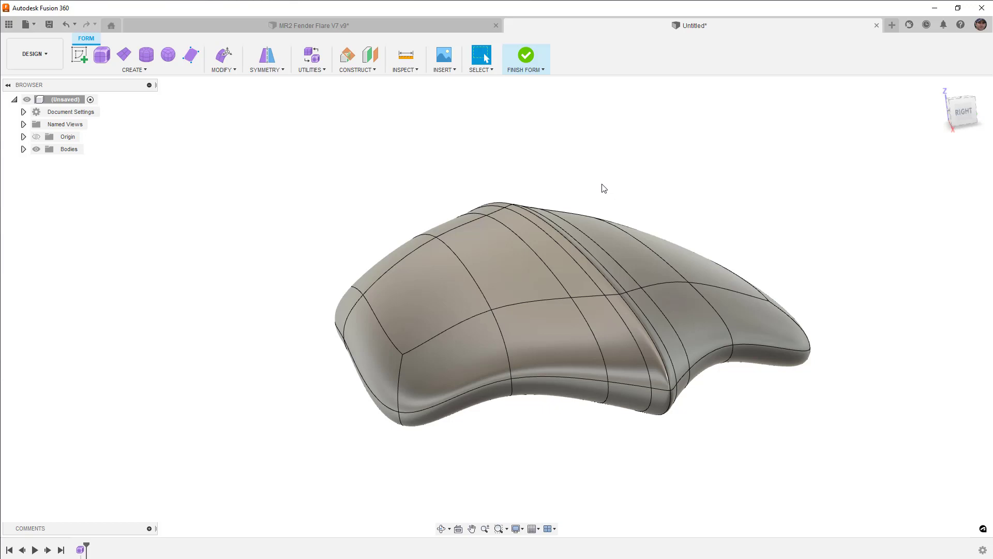
pyautogui.keyDown('shift'); pyautogui.moveTo(520, 209); pyautogui.dragTo(436, 108, button='middle'); pyautogui.keyUp('shift')
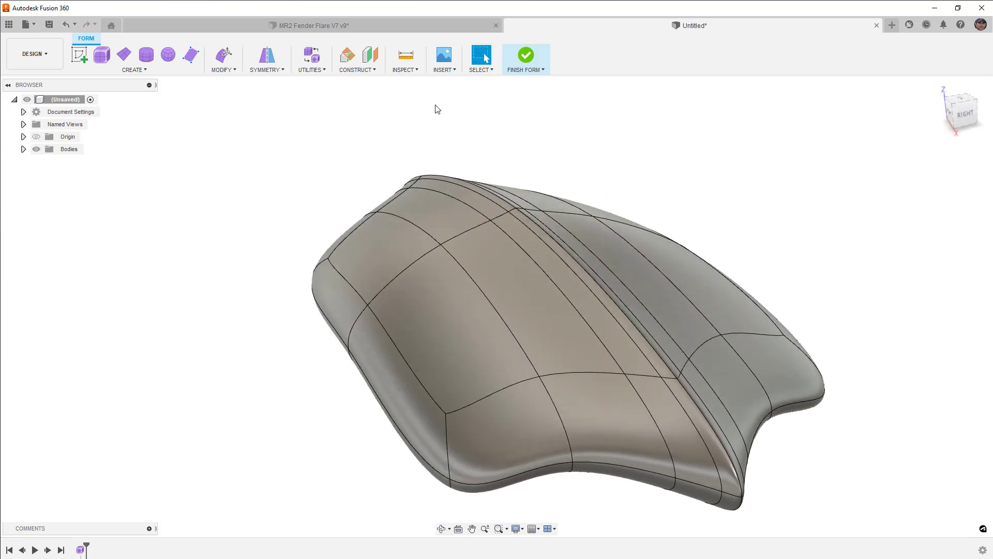
pyautogui.click(320, 72)
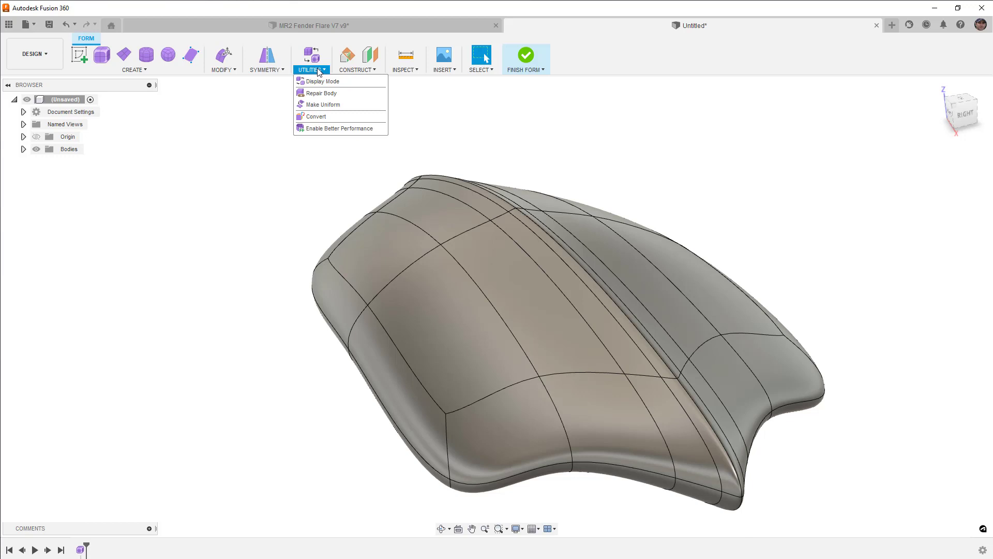
pyautogui.click(282, 94)
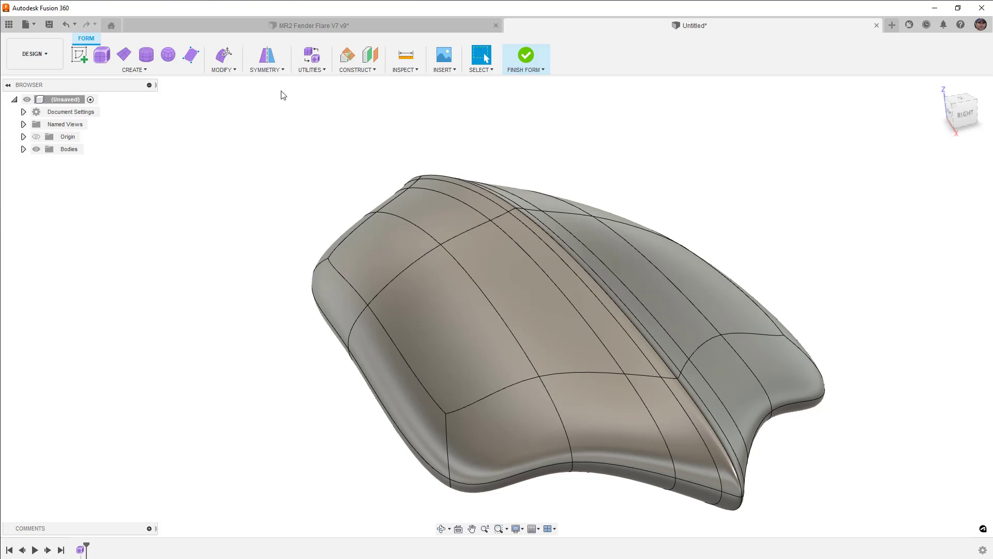
# Compare the body's shape in box display and smooth display.
pyautogui.scroll(-2, 284, 96)
pyautogui.keyDown('shift'); pyautogui.moveTo(399, 154); pyautogui.dragTo(404, 162, button='middle'); pyautogui.keyUp('shift')
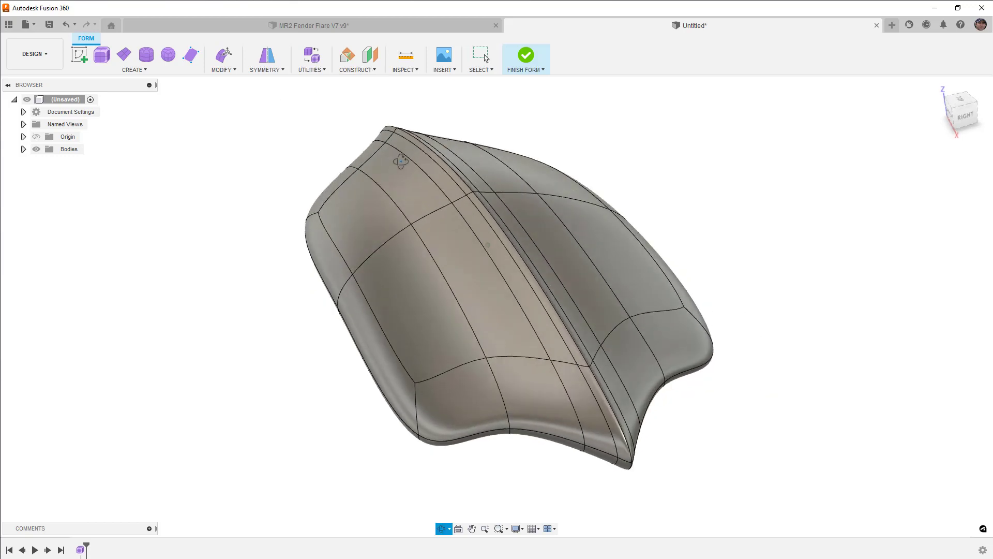
pyautogui.click(405, 177)
pyautogui.hotkey('alt', '1')
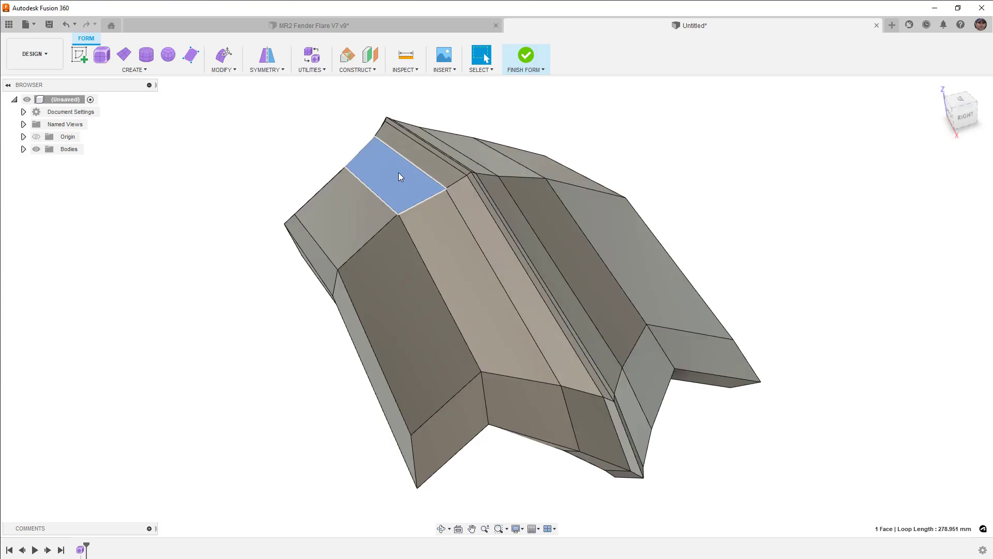
pyautogui.click(292, 159)
pyautogui.hotkey('alt', '3')
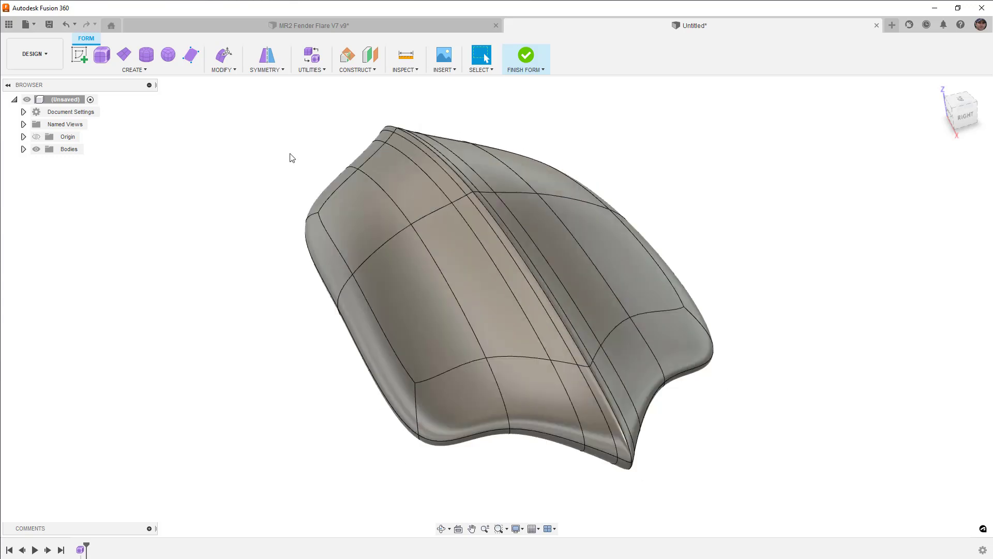
pyautogui.hotkey('alt', '1')
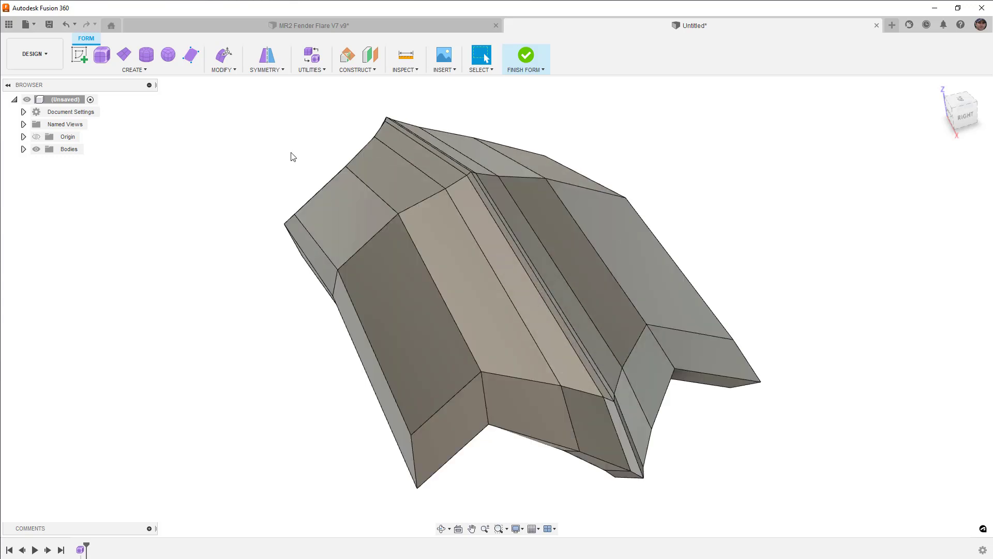
pyautogui.hotkey('alt', '3')
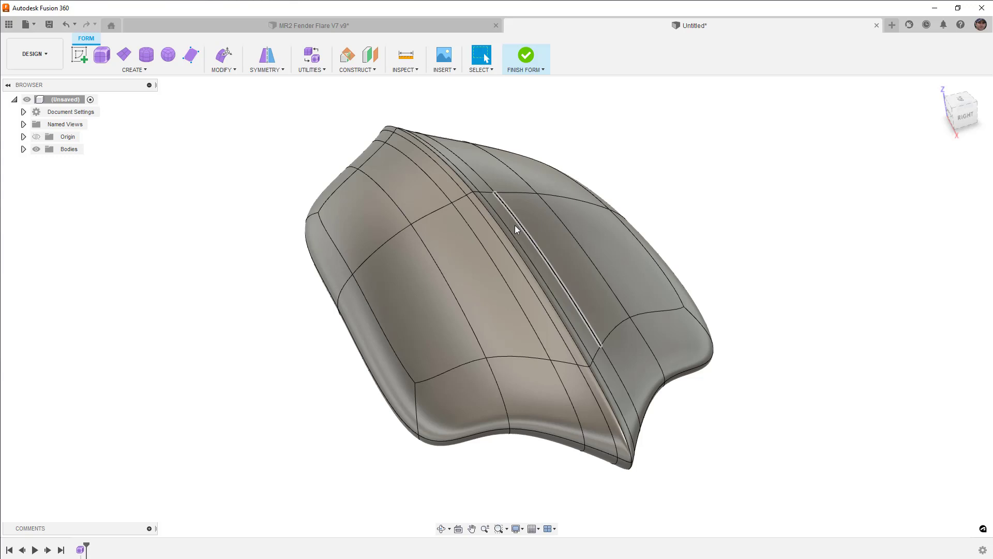
# Apply Make Uniform to the T-spline body.
pyautogui.click(311, 72)
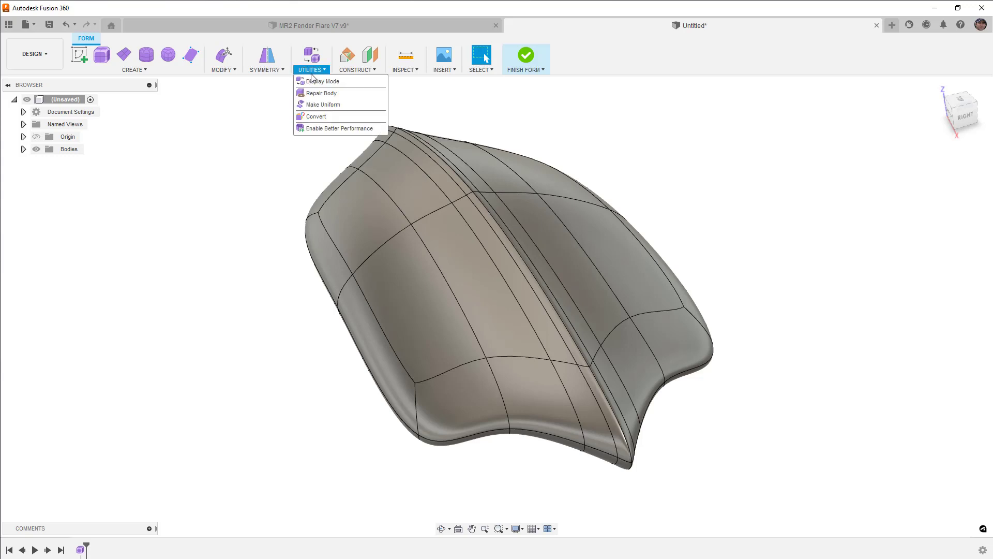
pyautogui.click(324, 104)
pyautogui.click(416, 245)
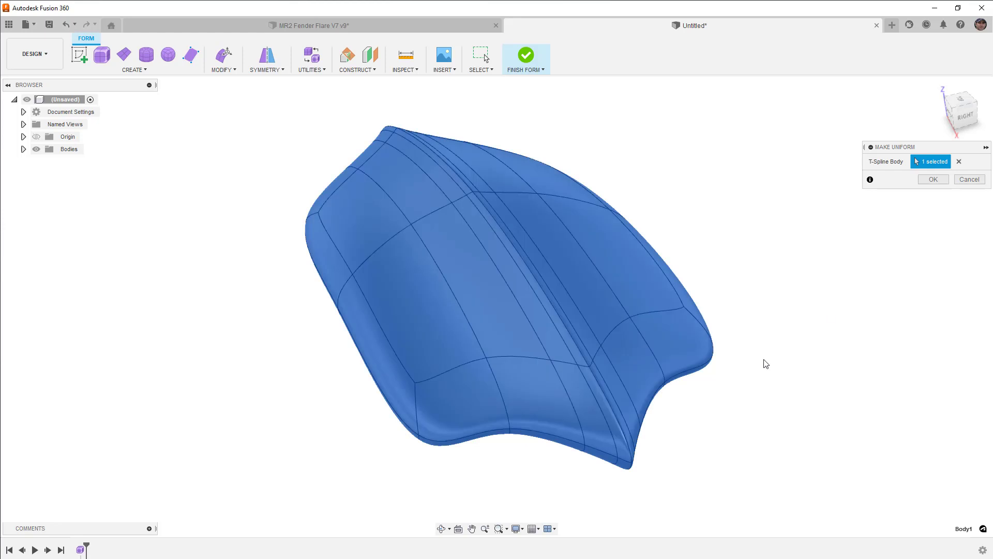
pyautogui.click(931, 179)
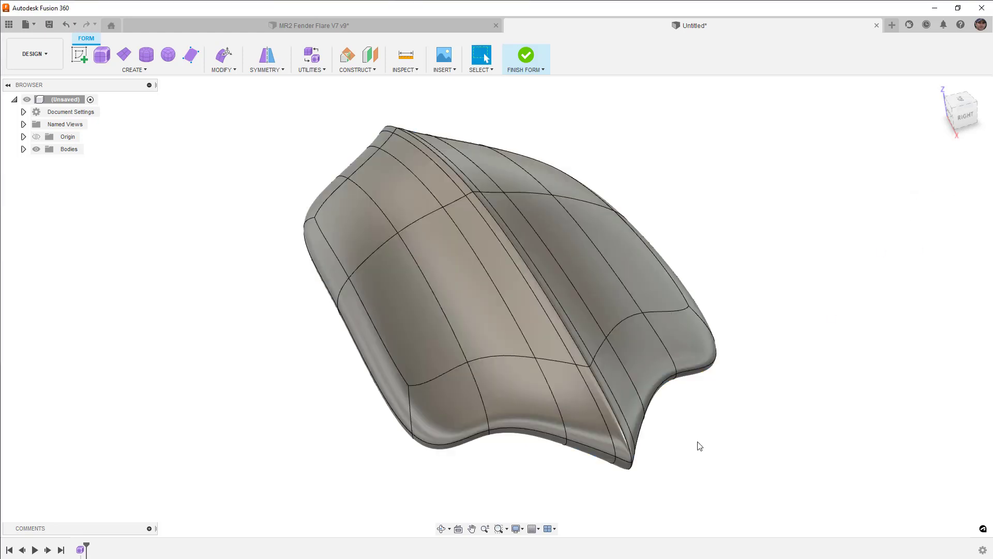
# Compare the narrow face at the front tip of the ridge in box and smooth display, then deselect it.
pyautogui.click(624, 455)
pyautogui.hotkey('alt', '1')
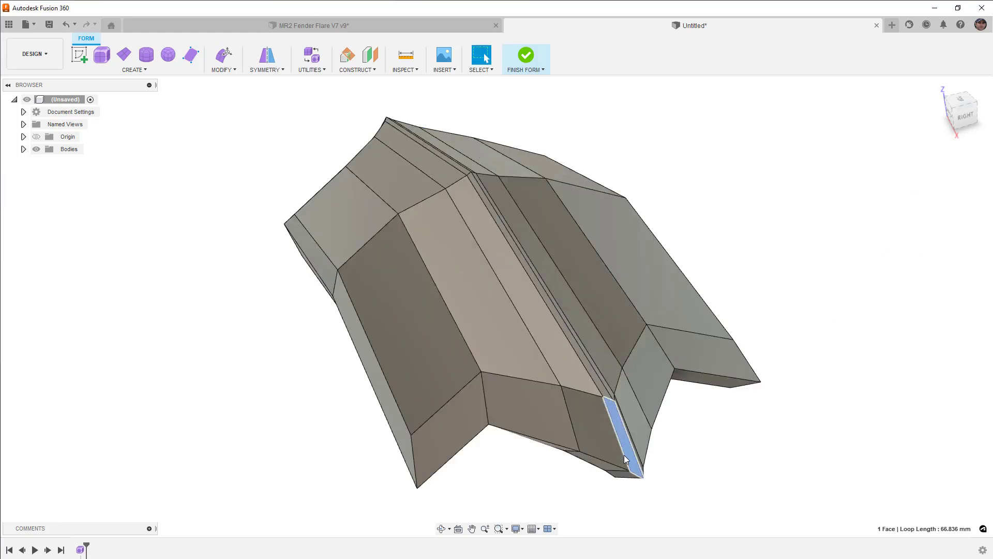
pyautogui.hotkey('alt', '3')
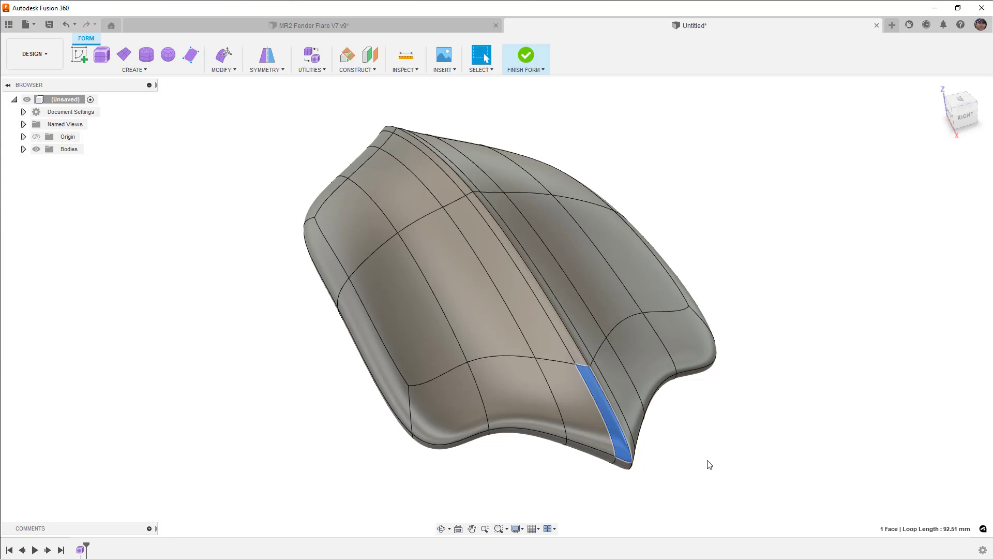
pyautogui.press('Escape')
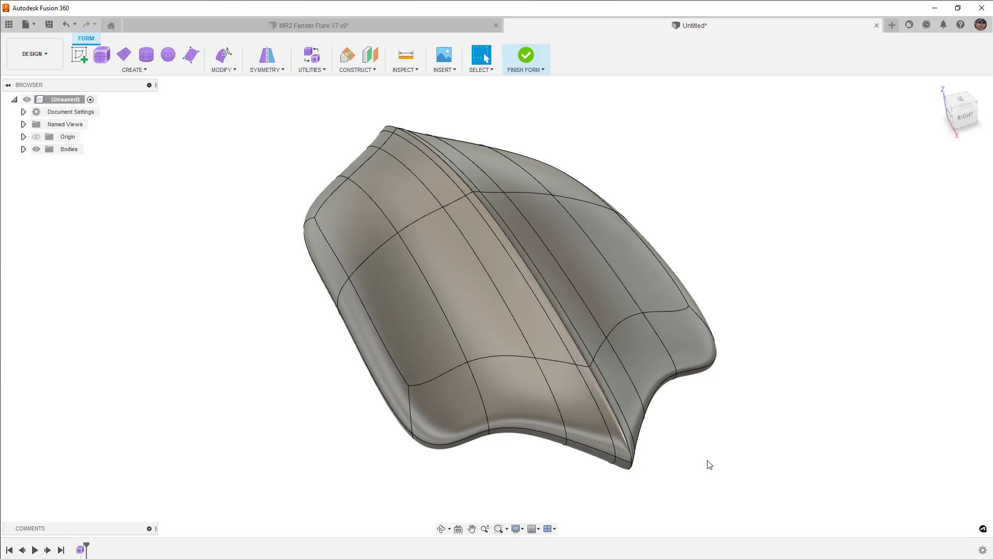
# Undo and redo the Make Uniform operation to compare the edge layout before and after it.
pyautogui.hotkey('ctrl', 'z')
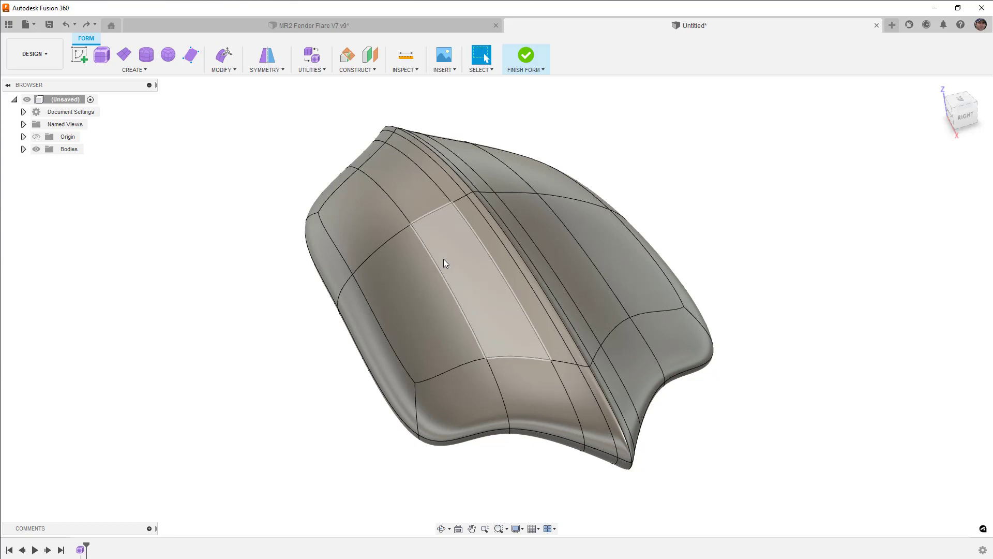
pyautogui.click(88, 24)
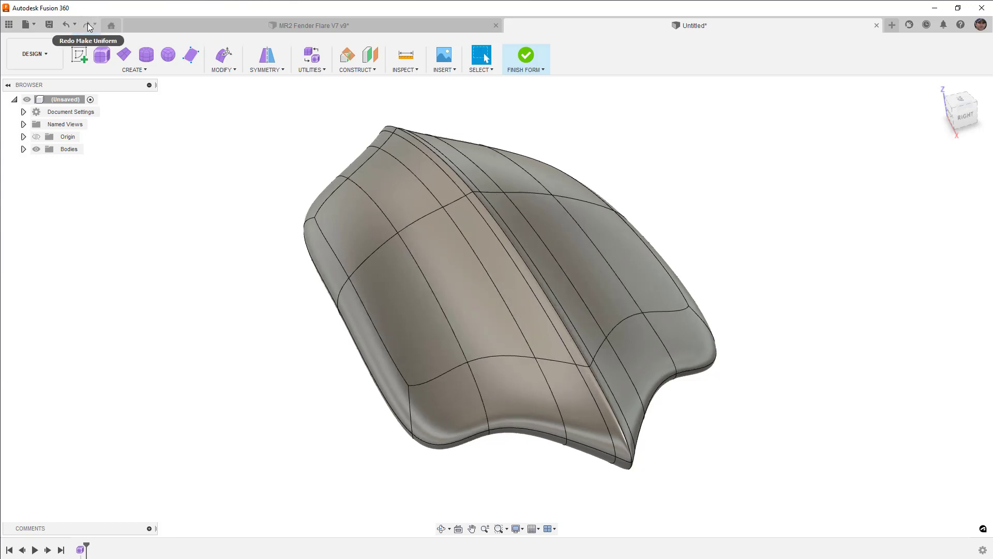
pyautogui.click(66, 23)
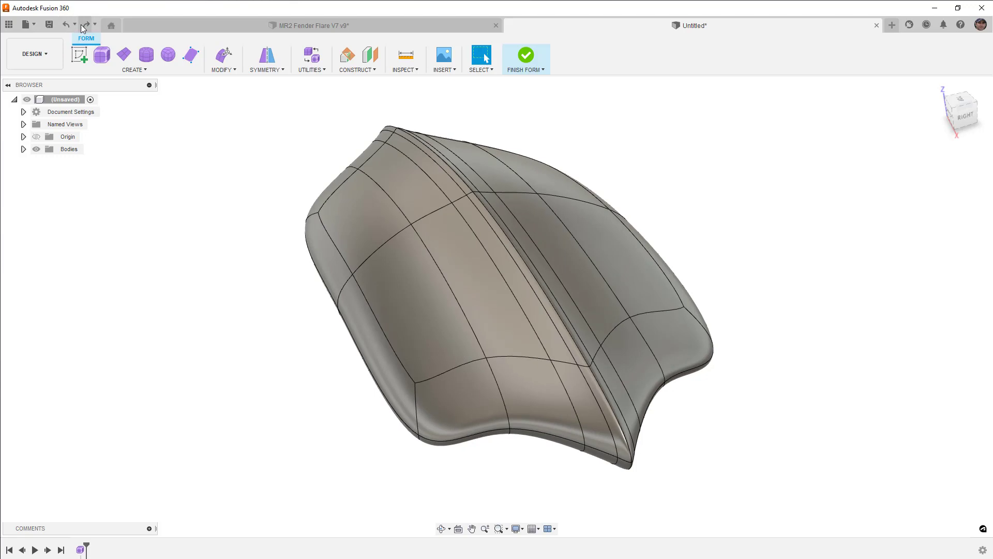
pyautogui.click(85, 24)
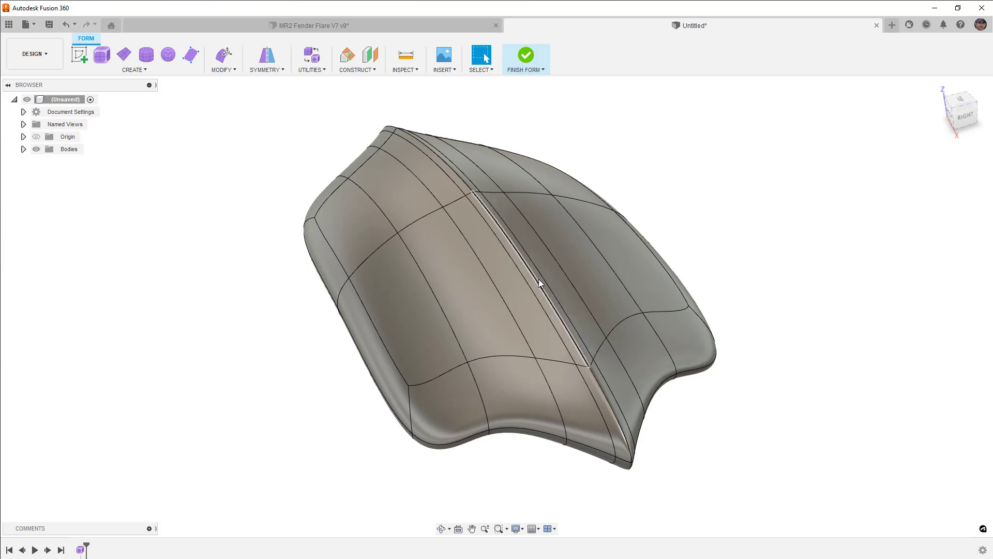
# Examine the surface around the centre ridge with the edge lines hidden, and bring the edge lines back.
pyautogui.keyDown('shift'); pyautogui.moveTo(539, 278); pyautogui.dragTo(511, 253, button='middle'); pyautogui.keyUp('shift')
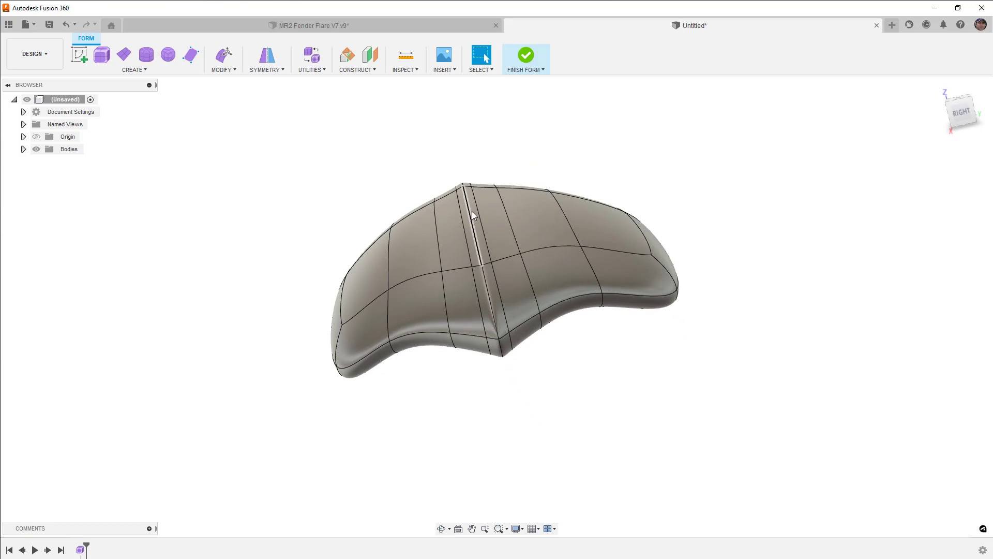
pyautogui.hotkey('alt', '3')
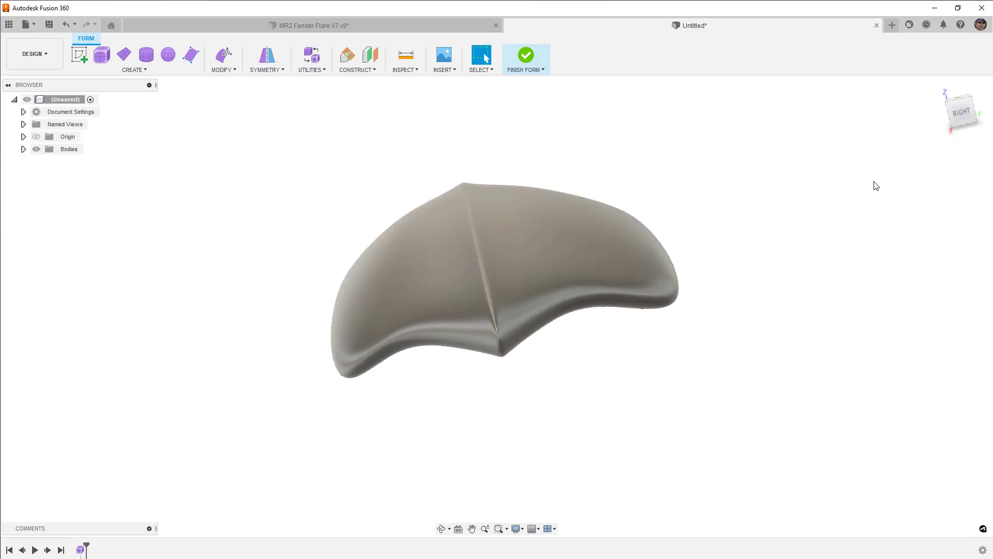
pyautogui.keyDown('shift'); pyautogui.moveTo(663, 219); pyautogui.dragTo(681, 224, button='middle'); pyautogui.keyUp('shift')
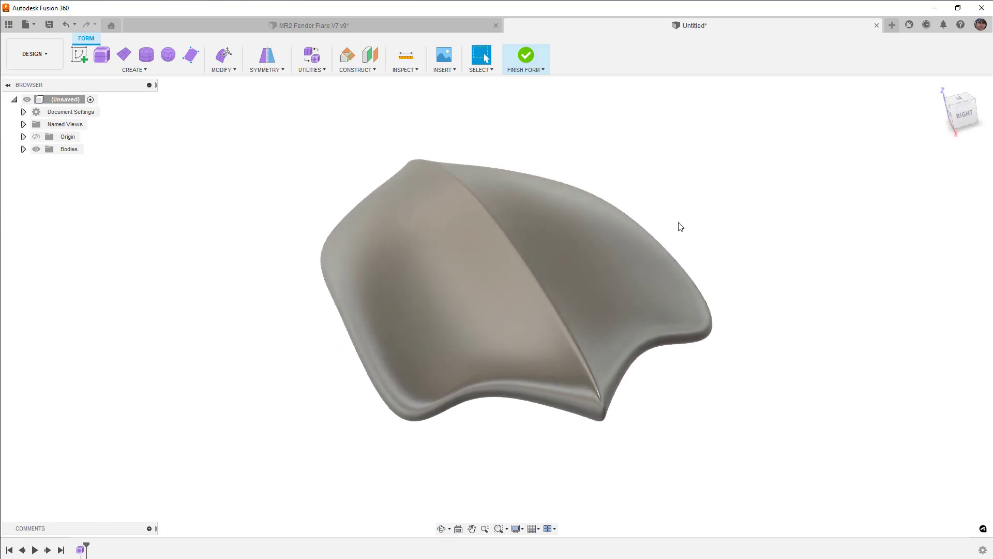
pyautogui.keyDown('shift'); pyautogui.moveTo(614, 217); pyautogui.dragTo(624, 225, button='middle'); pyautogui.keyUp('shift')
# Start the Smooth command and window-select the body's faces with Select Through turned off.
pyautogui.click(222, 69)
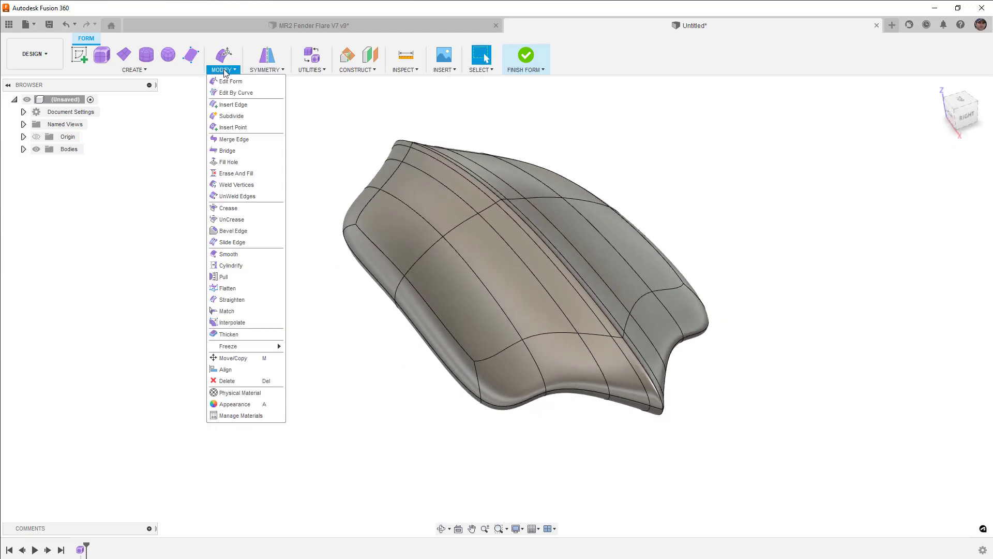
pyautogui.click(252, 254)
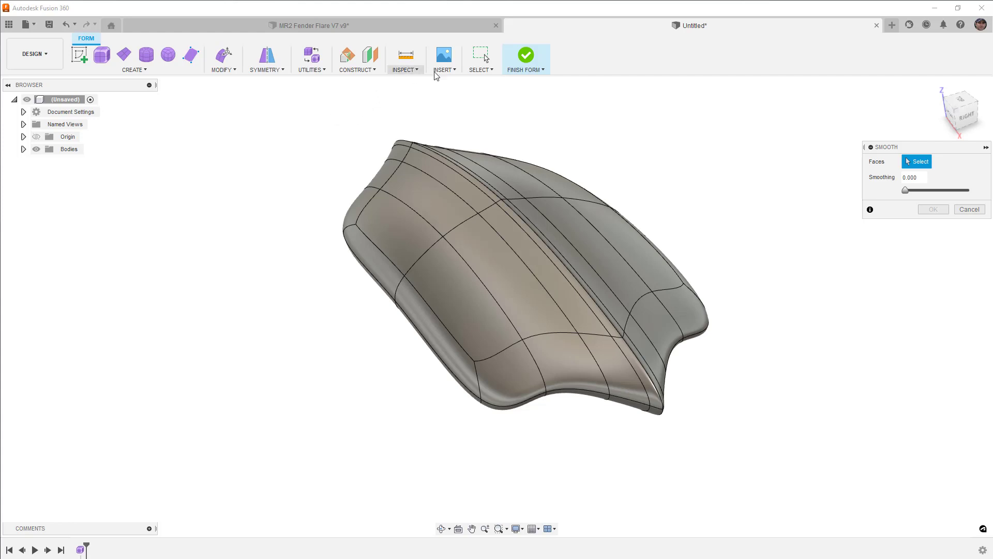
pyautogui.click(481, 70)
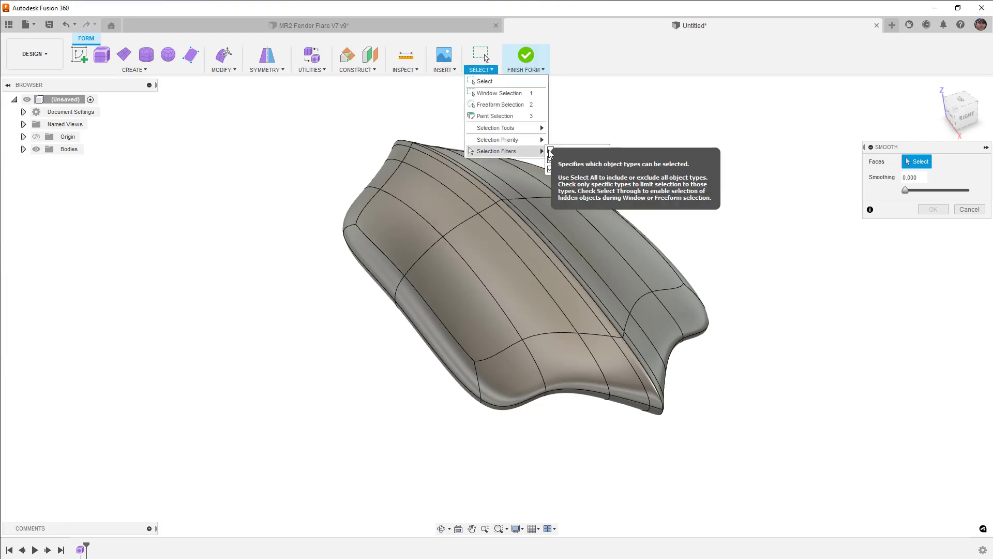
pyautogui.moveTo(518, 154)
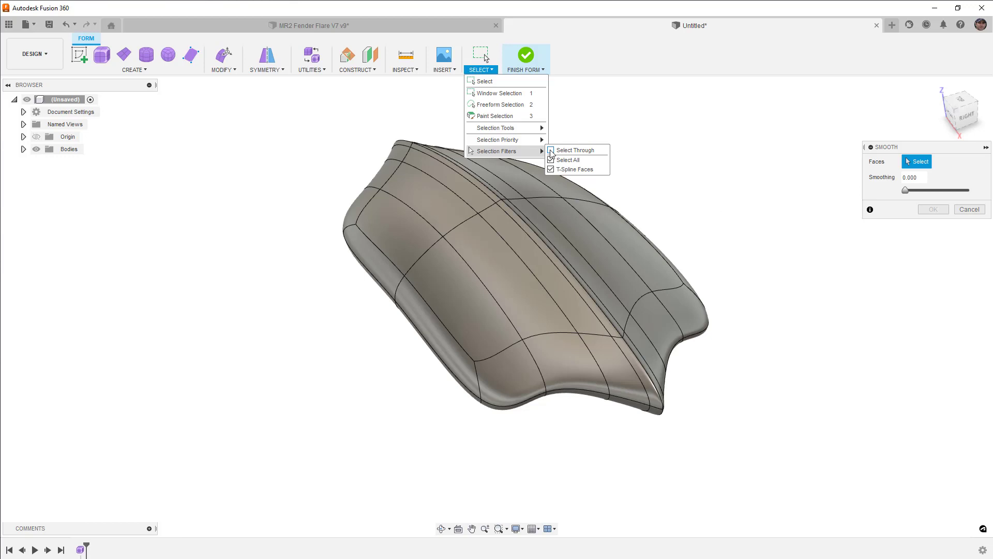
pyautogui.click(722, 189)
pyautogui.moveTo(299, 105); pyautogui.dragTo(778, 444)
pyautogui.keyDown('shift'); pyautogui.moveTo(778, 444); pyautogui.dragTo(819, 435, button='middle'); pyautogui.keyUp('shift')
# Turn on Select Through, clear the selection, window-select all faces of the body, and set the smoothing to 1.
pyautogui.click(480, 70)
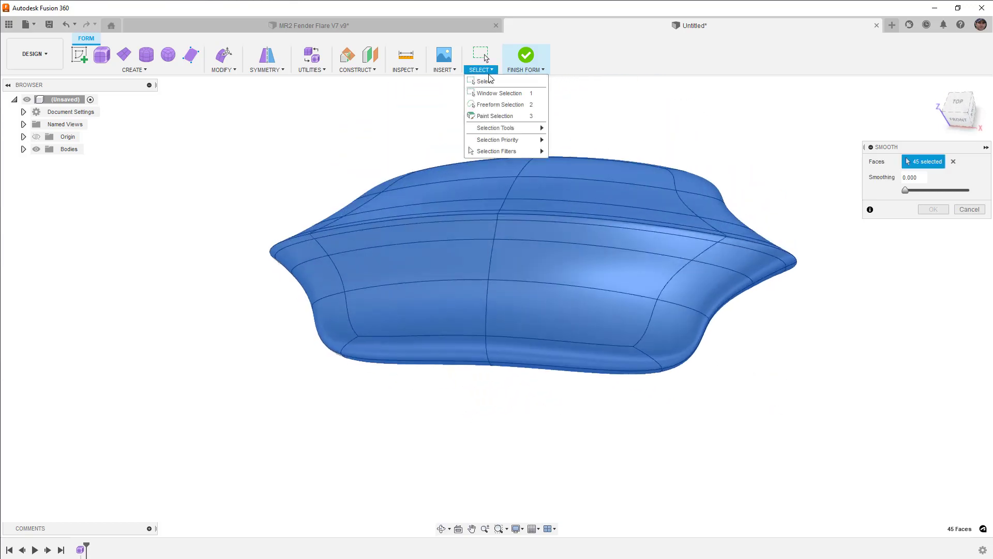
pyautogui.moveTo(497, 151)
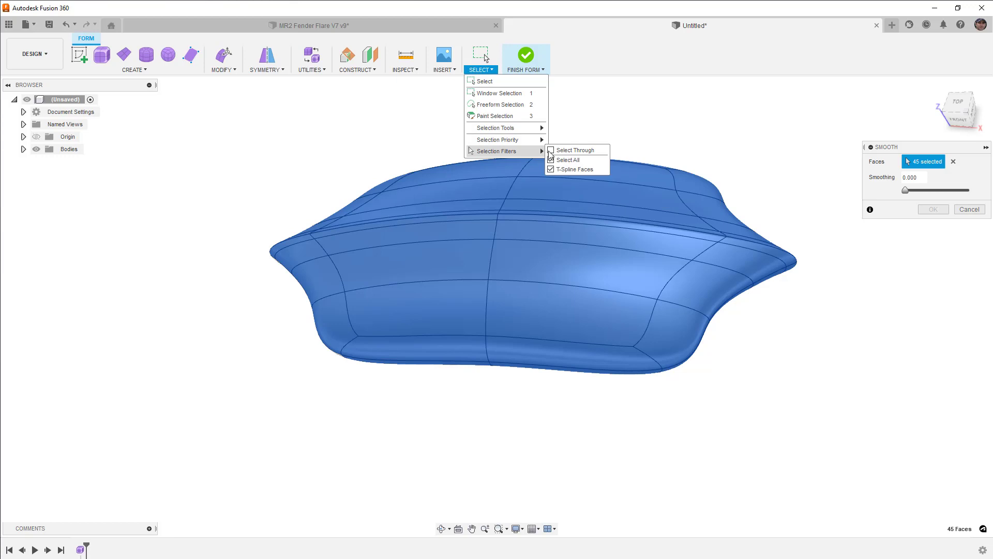
pyautogui.click(675, 143)
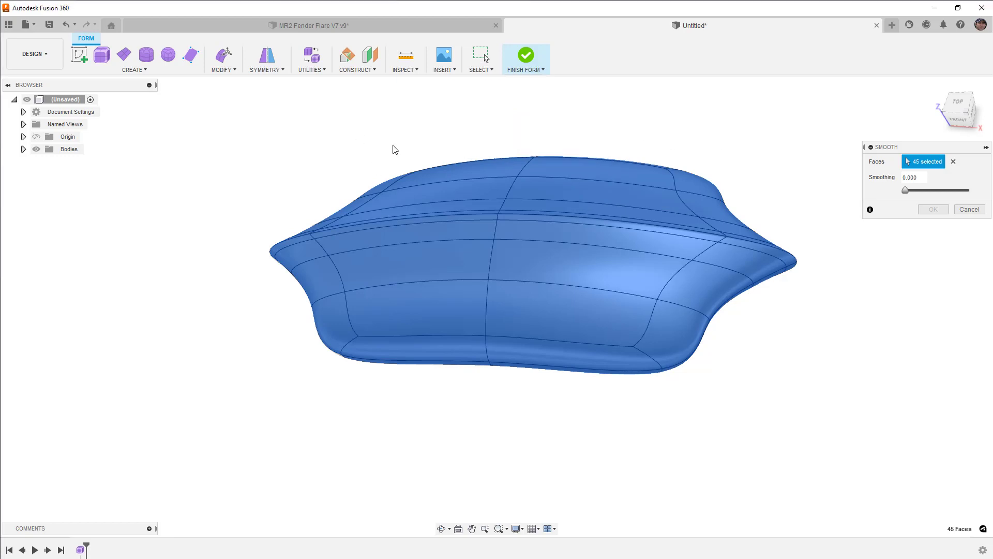
pyautogui.click(954, 161)
pyautogui.moveTo(172, 124); pyautogui.dragTo(859, 439)
pyautogui.keyDown('shift'); pyautogui.moveTo(834, 348); pyautogui.dragTo(807, 341, button='middle'); pyautogui.keyUp('shift')
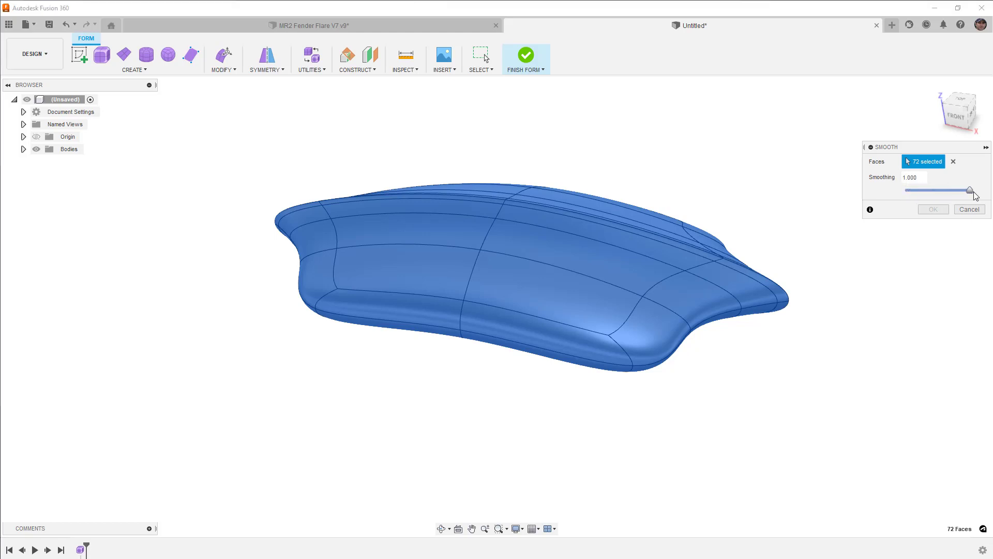
# Compare the body's shape from the front at smoothing values between 0 and 1, ending at 0.
pyautogui.keyDown('shift'); pyautogui.moveTo(781, 219); pyautogui.dragTo(843, 176, button='middle'); pyautogui.keyUp('shift')
pyautogui.click(957, 115)
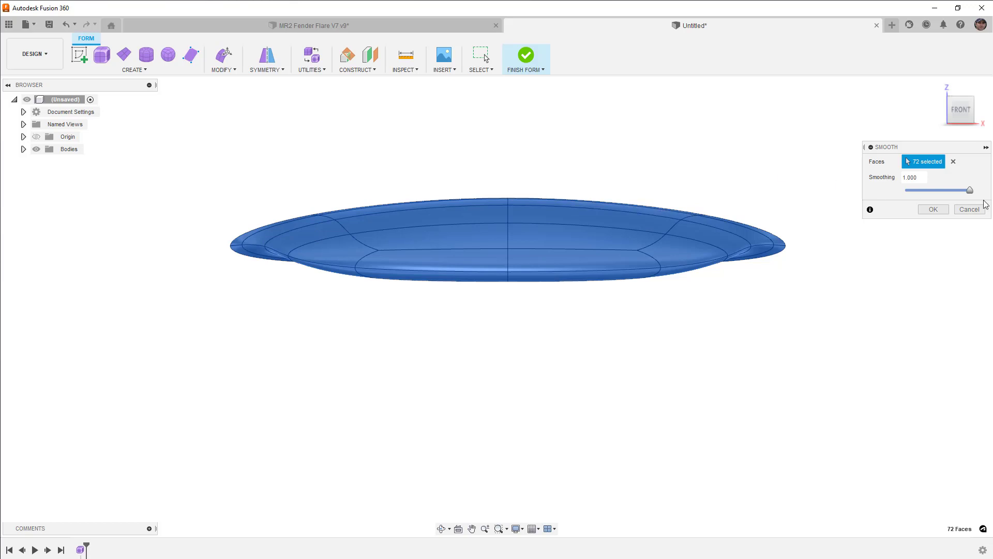
pyautogui.moveTo(970, 191); pyautogui.dragTo(908, 191)
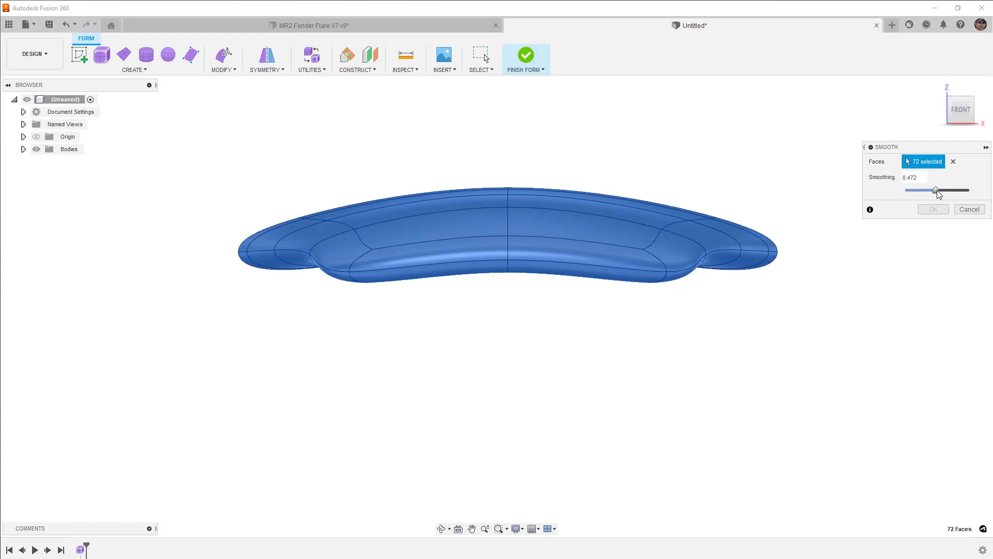
pyautogui.moveTo(936, 191); pyautogui.dragTo(976, 196)
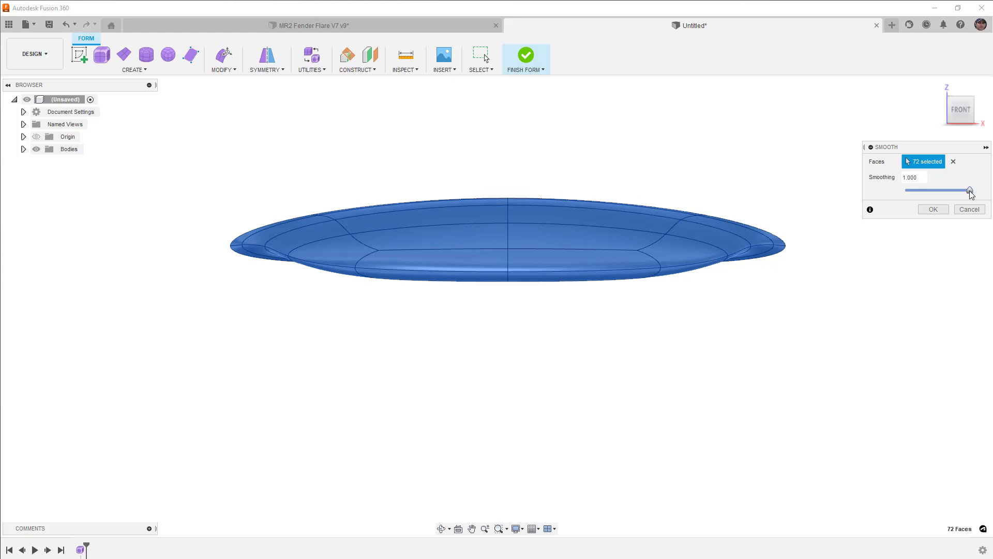
pyautogui.moveTo(969, 192); pyautogui.dragTo(904, 192)
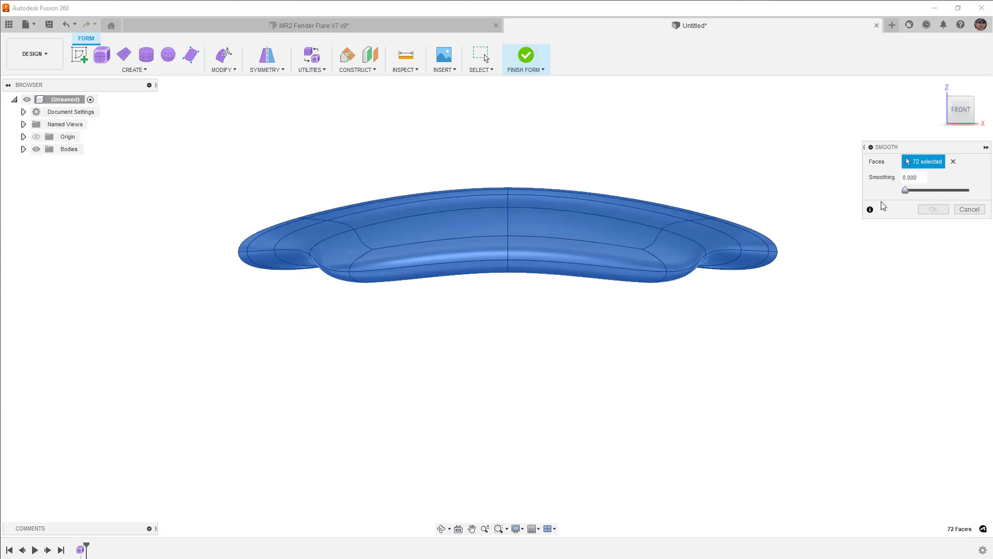
# Switch to box display, vary the smoothing between 0.12 and 1 to compare the control cage, and reset it to 0.
pyautogui.hotkey('alt', '1')
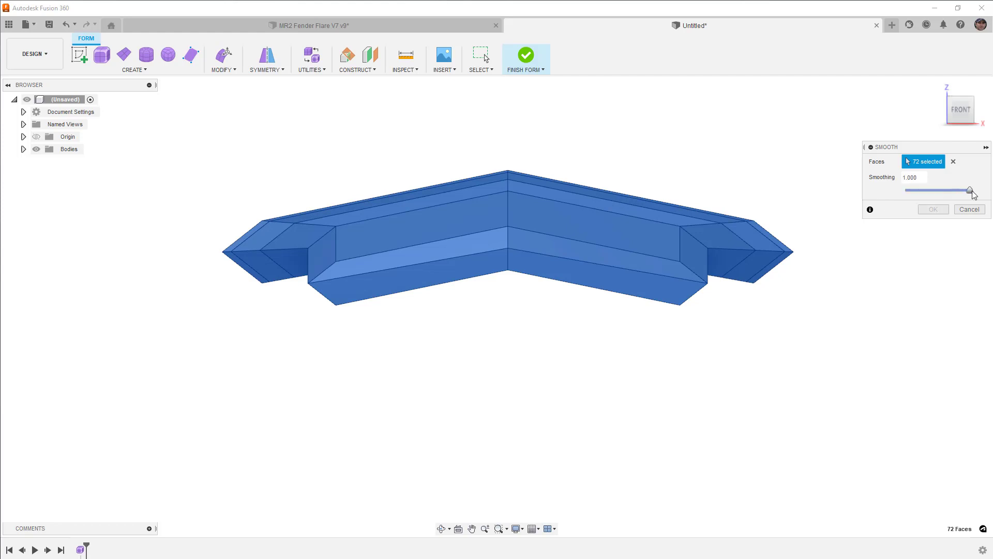
pyautogui.moveTo(970, 190); pyautogui.dragTo(912, 191)
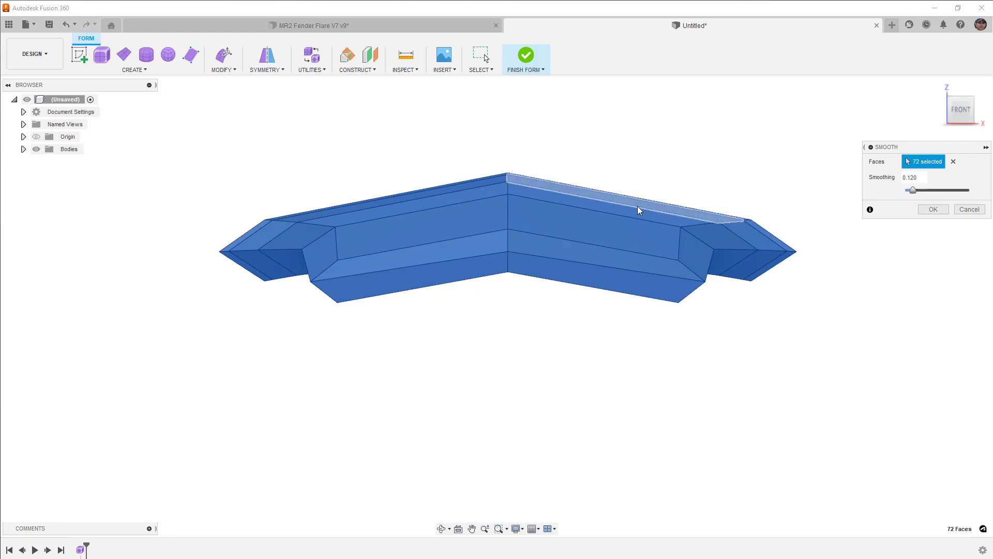
pyautogui.moveTo(912, 190); pyautogui.dragTo(970, 190)
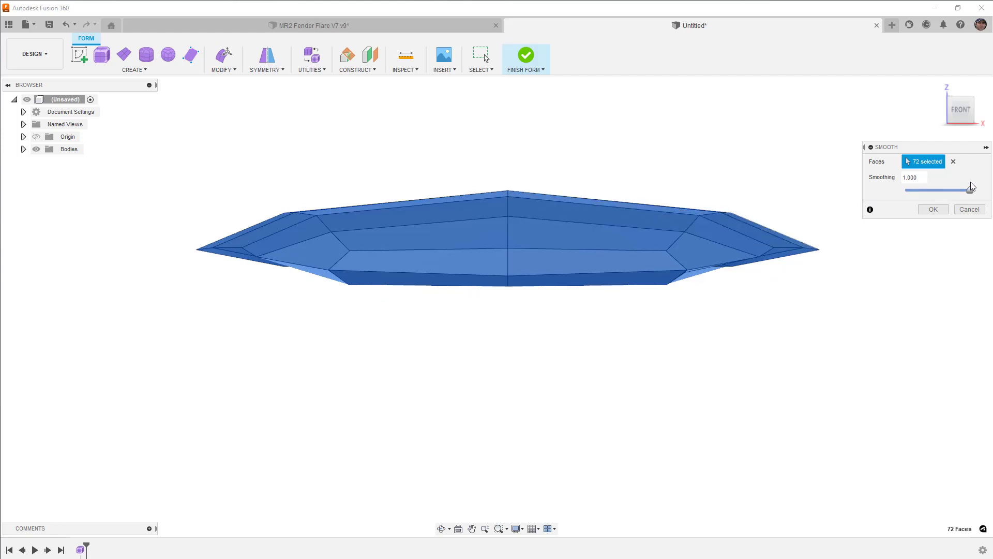
pyautogui.moveTo(969, 190); pyautogui.dragTo(897, 192)
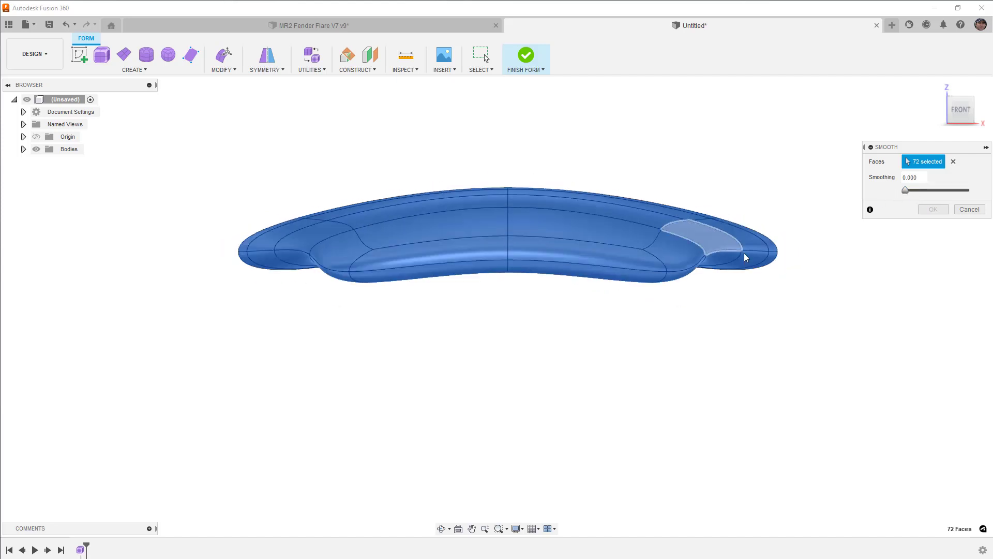
# Clear the selection, try smoothing only six faces crossing one half of the ridge, and return the smoothing to 0.
pyautogui.keyDown('shift'); pyautogui.moveTo(832, 256); pyautogui.dragTo(829, 309, button='middle'); pyautogui.keyUp('shift')
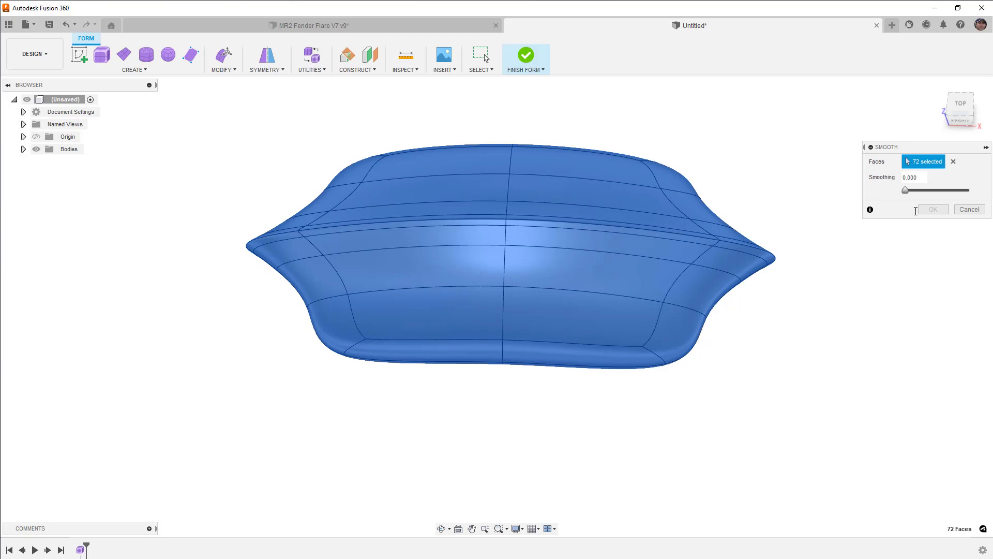
pyautogui.click(953, 161)
pyautogui.click(650, 267)
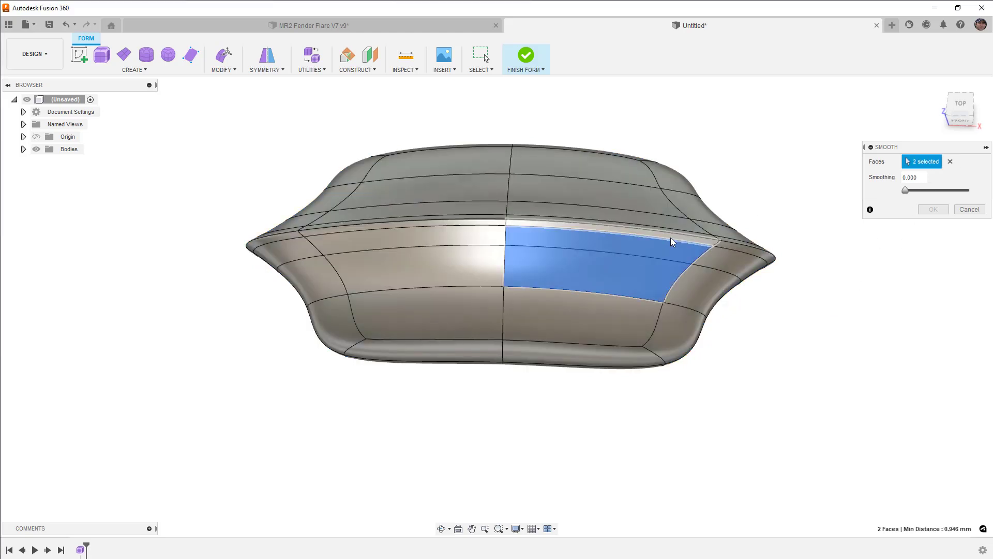
pyautogui.click(670, 237)
pyautogui.click(672, 231)
pyautogui.click(672, 231)
pyautogui.click(672, 225)
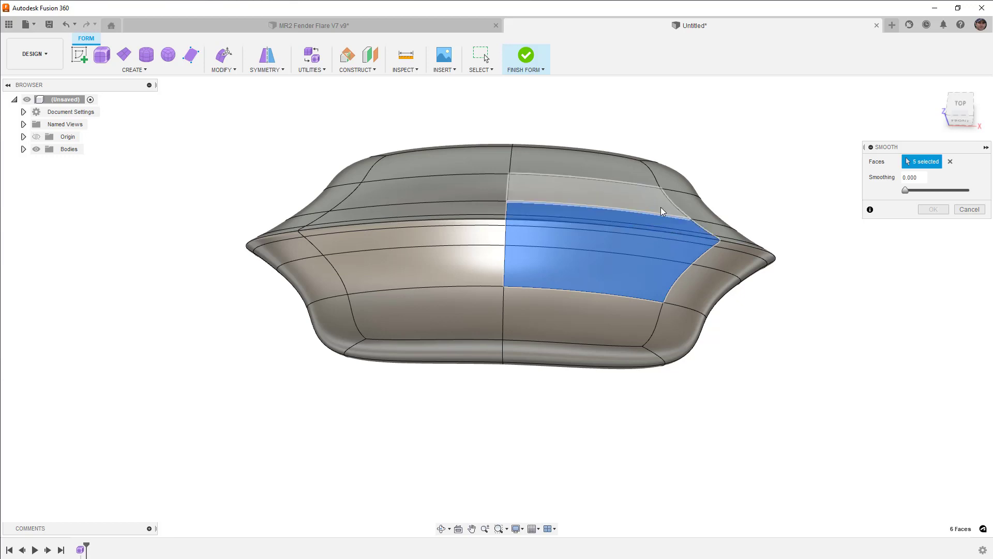
pyautogui.click(660, 207)
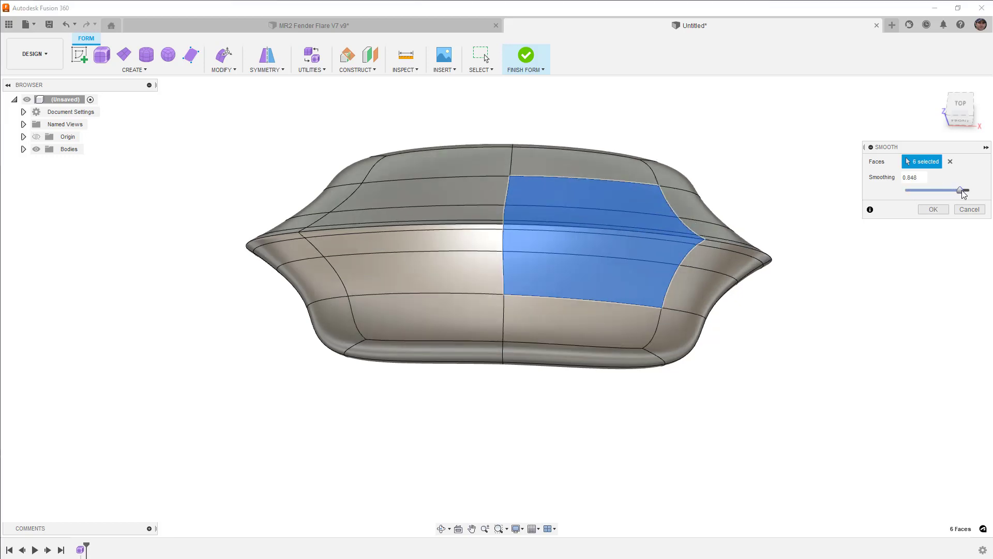
pyautogui.moveTo(961, 190); pyautogui.dragTo(989, 193)
pyautogui.keyDown('shift'); pyautogui.moveTo(828, 324); pyautogui.dragTo(810, 284, button='middle'); pyautogui.keyUp('shift')
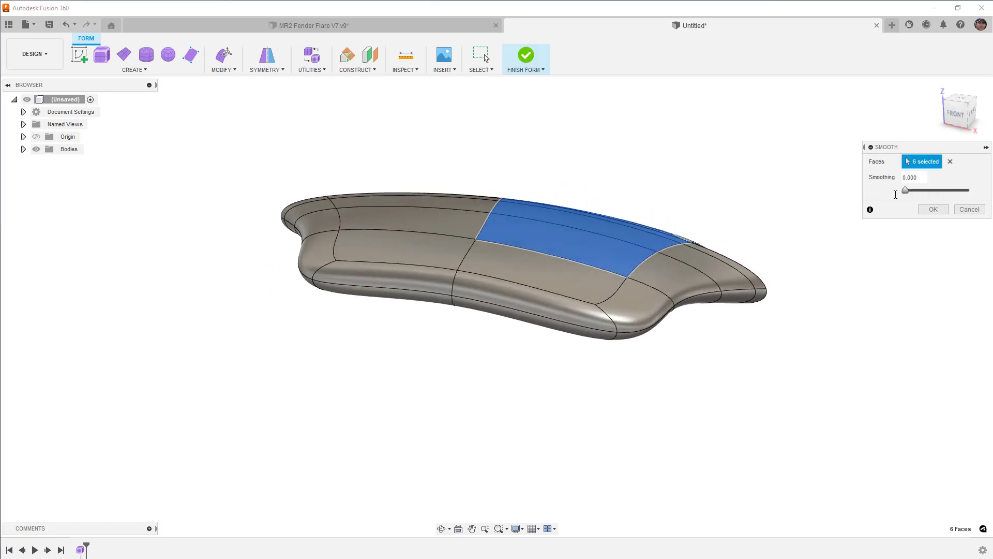
# Replace the selection with eight faces around the front tip of the ridge and set their smoothing to 0.976.
pyautogui.click(950, 161)
pyautogui.keyDown('shift'); pyautogui.moveTo(759, 296); pyautogui.dragTo(576, 286, button='middle'); pyautogui.keyUp('shift')
pyautogui.click(574, 283)
pyautogui.click(591, 279)
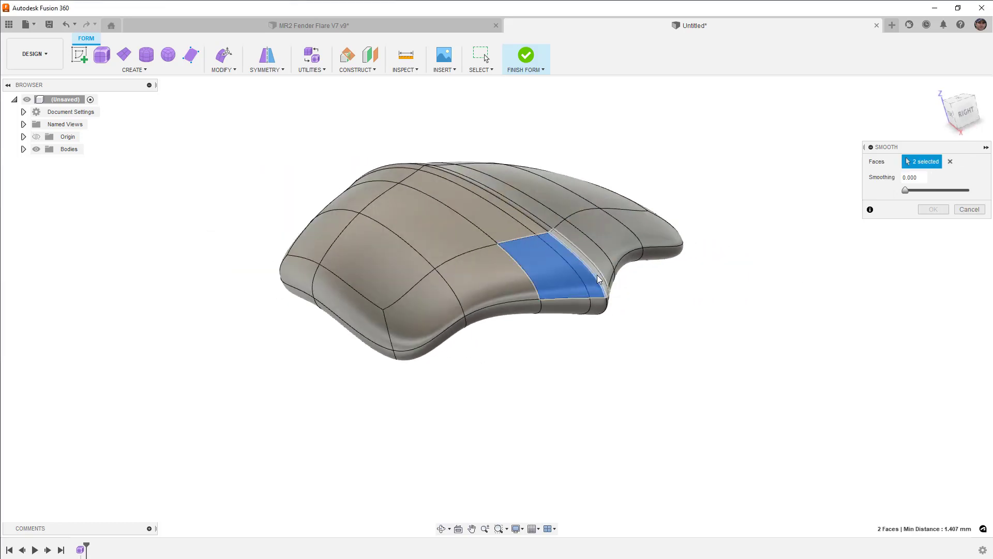
pyautogui.click(606, 263)
pyautogui.click(609, 271)
pyautogui.click(611, 285)
pyautogui.click(601, 304)
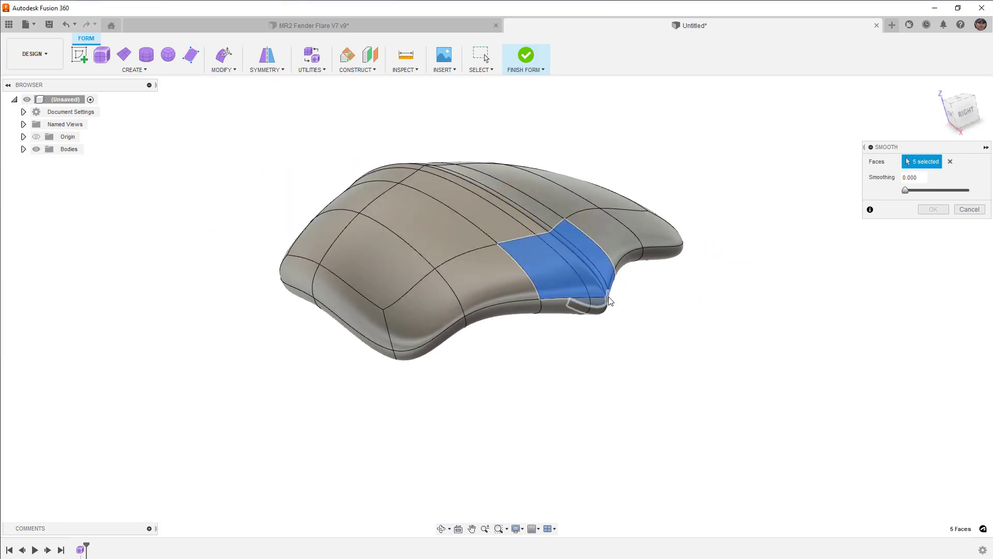
pyautogui.click(583, 306)
pyautogui.click(558, 307)
pyautogui.moveTo(905, 191); pyautogui.dragTo(968, 191)
# Inspect the smoothed ridge tip up close, reset the smoothing to 0, and cancel the Smooth command.
pyautogui.keyDown('shift'); pyautogui.moveTo(731, 270); pyautogui.dragTo(650, 279, button='middle'); pyautogui.keyUp('shift')
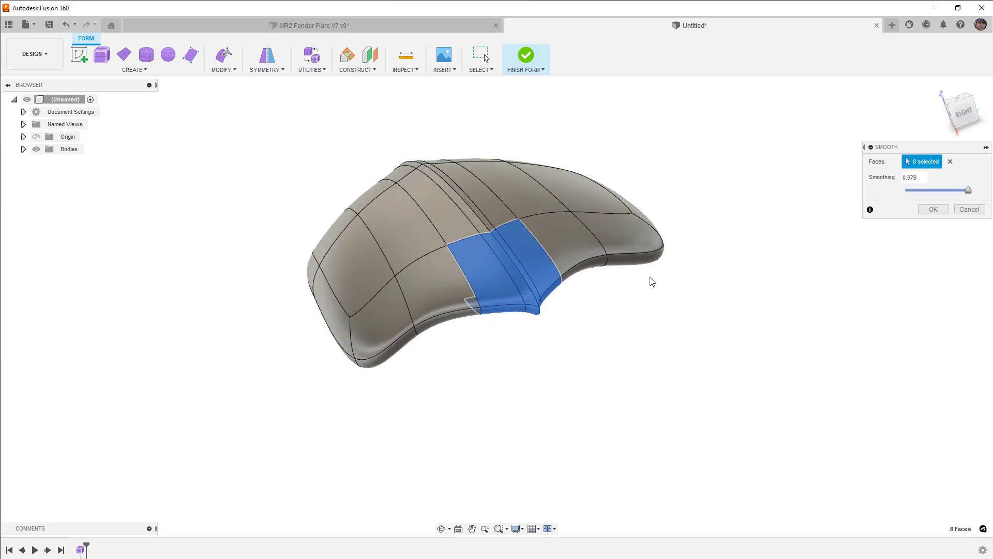
pyautogui.scroll(5, 543, 310)
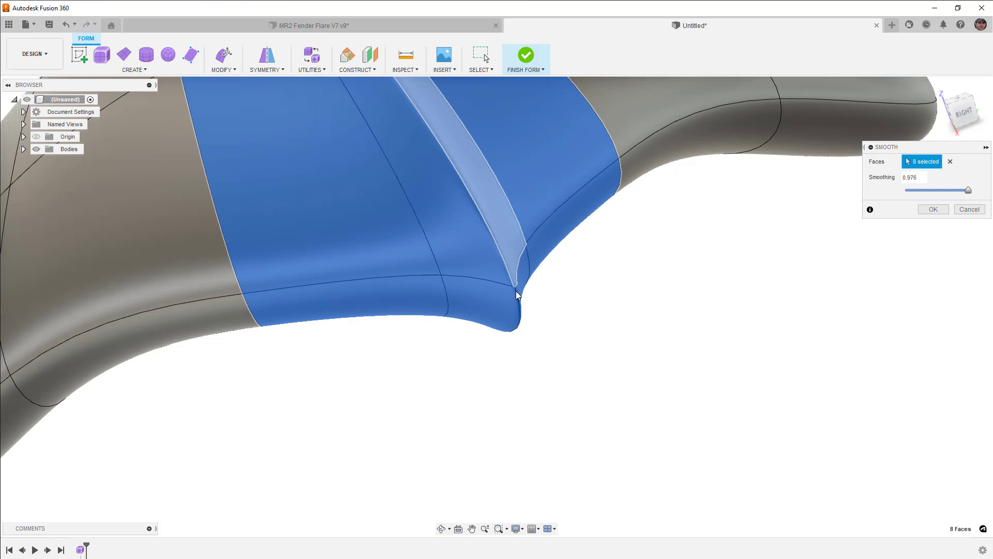
pyautogui.scroll(-5, 515, 294)
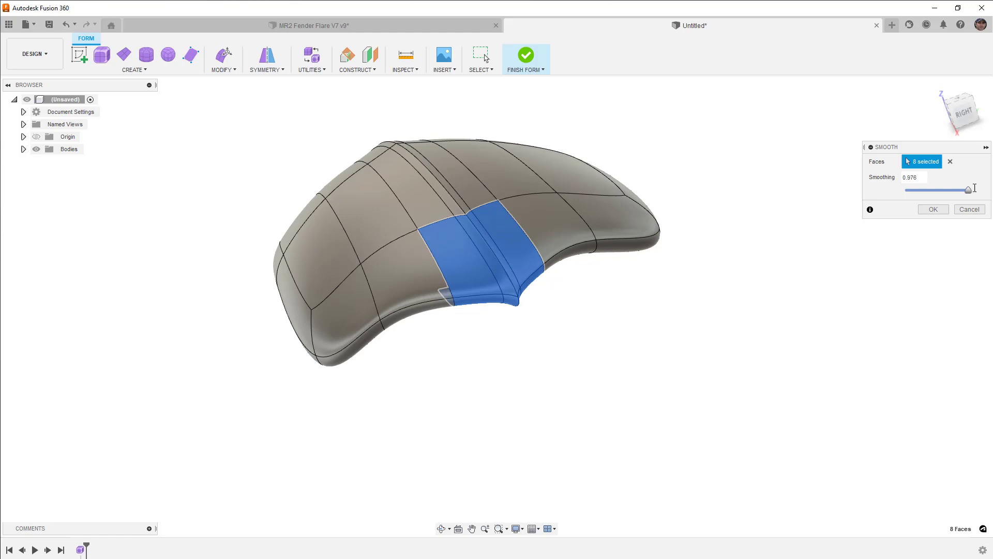
pyautogui.moveTo(968, 189); pyautogui.dragTo(890, 191)
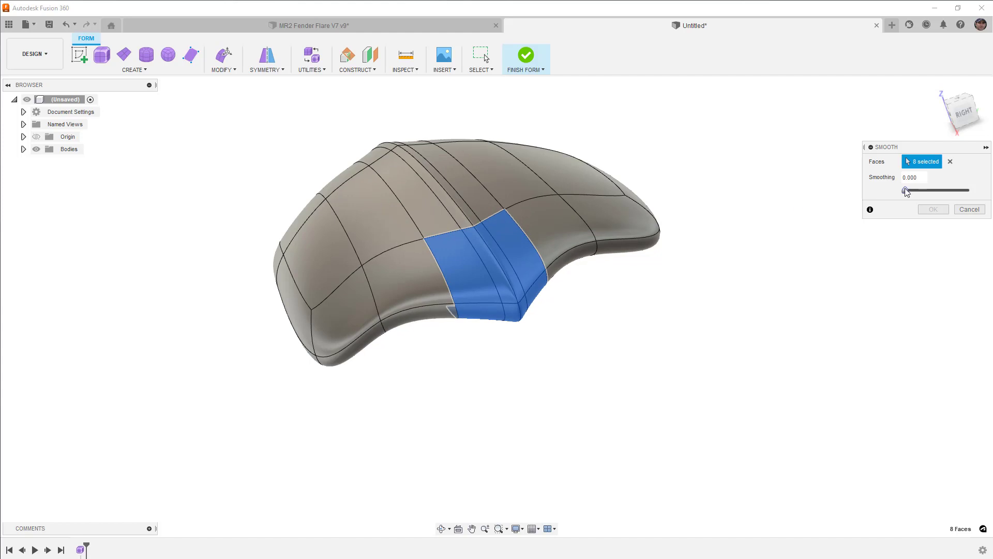
pyautogui.click(969, 209)
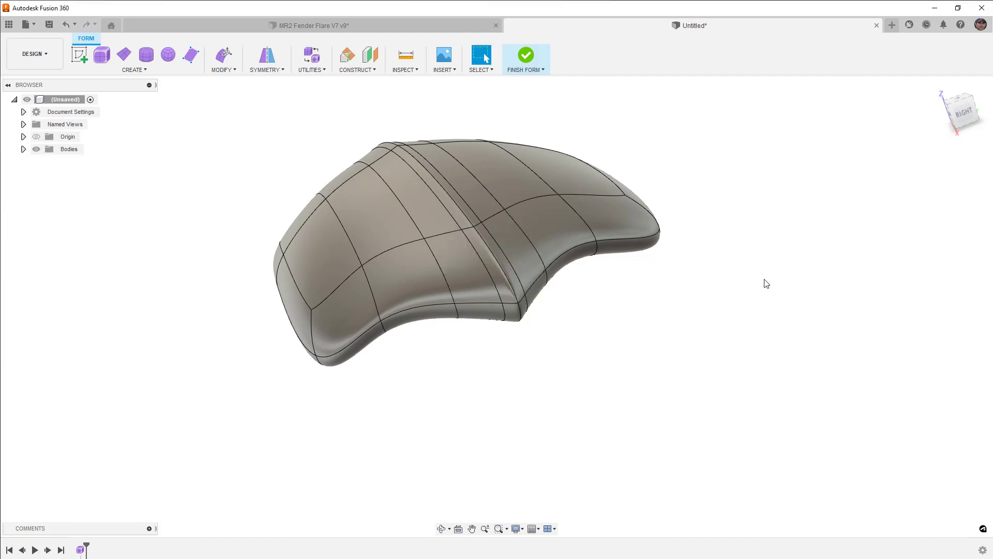
# Add a curvature map analysis to the body with a scale of 7.188 and inspect the front corner where three edges meet.
pyautogui.moveTo(766, 284)
pyautogui.keyDown('shift'); pyautogui.mouseDown(button='middle')
pyautogui.moveTo(753, 274)
pyautogui.moveTo(770, 286)
pyautogui.mouseUp(button='middle'); pyautogui.keyUp('shift')
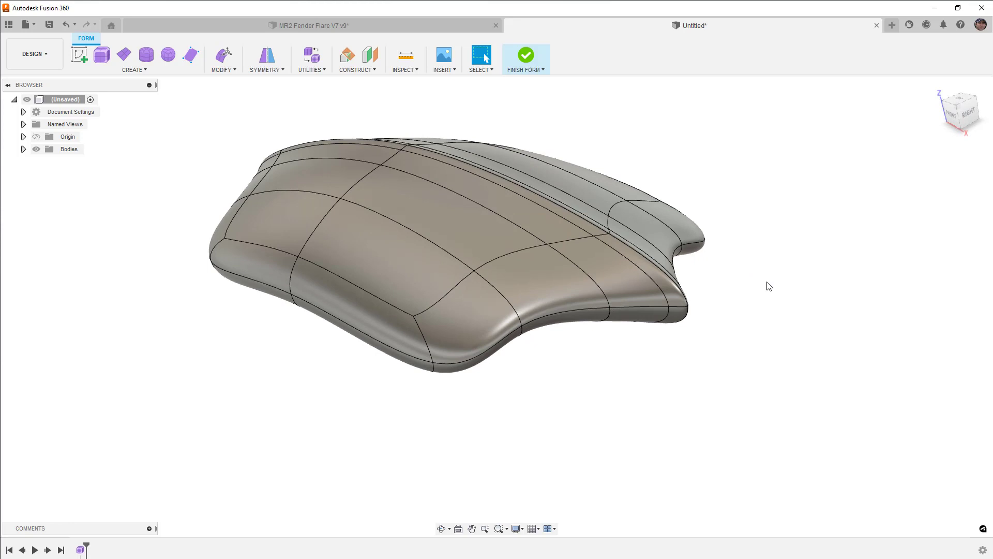
pyautogui.click(420, 71)
pyautogui.click(430, 139)
pyautogui.click(410, 208)
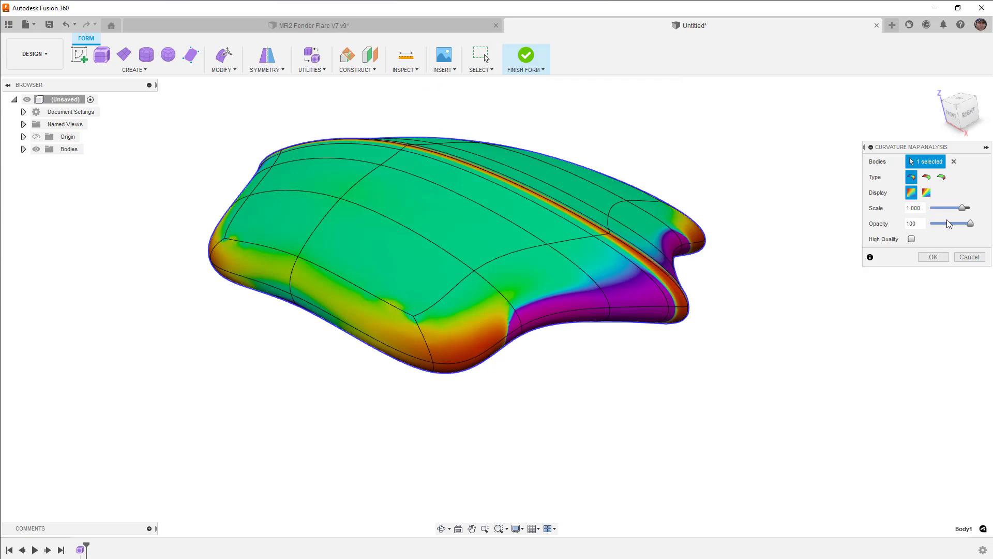
pyautogui.moveTo(965, 208); pyautogui.dragTo(969, 208)
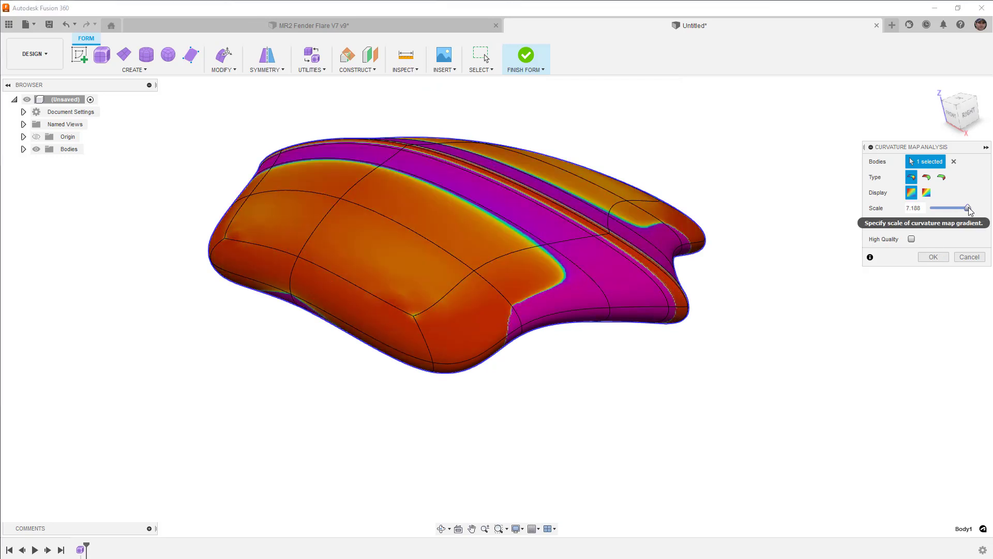
pyautogui.click(934, 257)
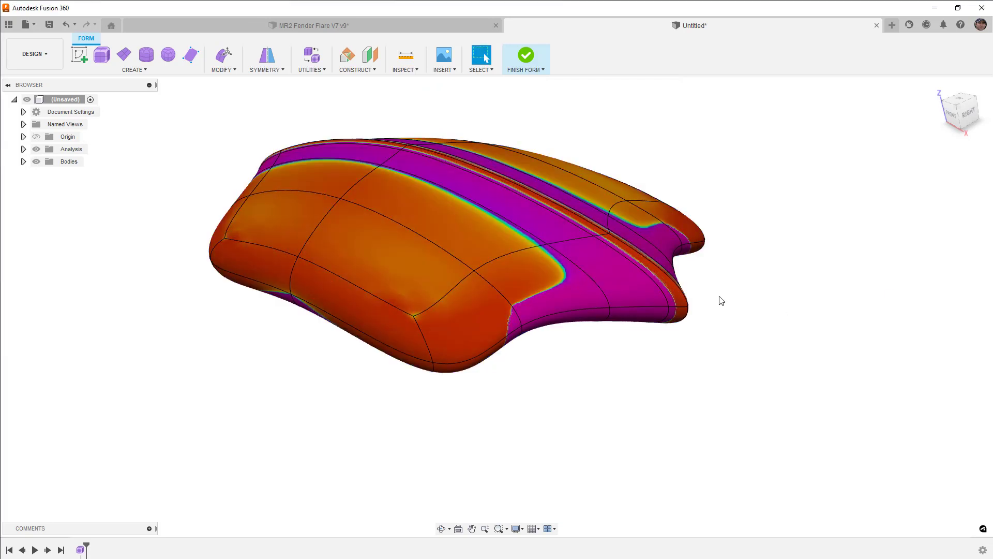
pyautogui.keyDown('shift'); pyautogui.moveTo(559, 323); pyautogui.dragTo(574, 302, button='middle'); pyautogui.keyUp('shift')
pyautogui.scroll(10, 471, 296)
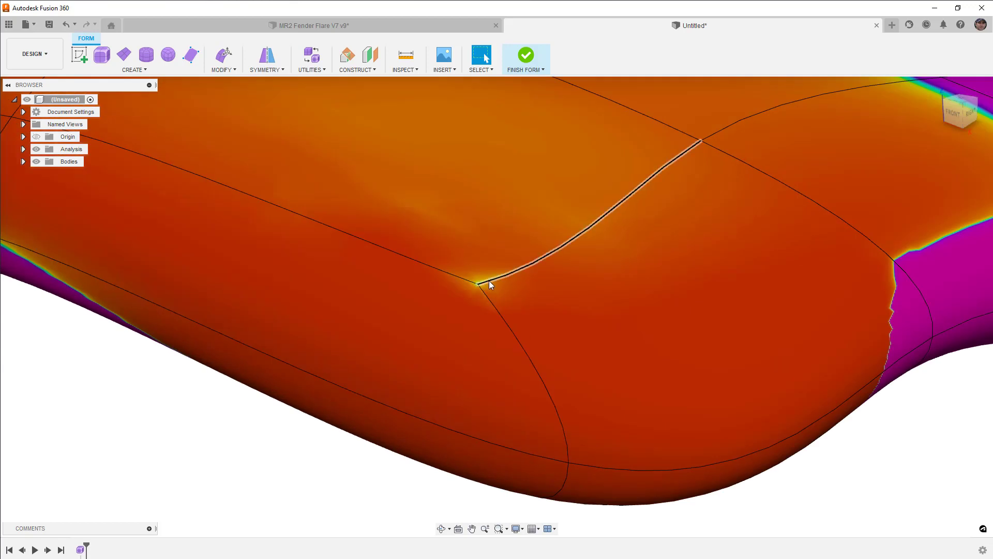
pyautogui.scroll(-10, 477, 285)
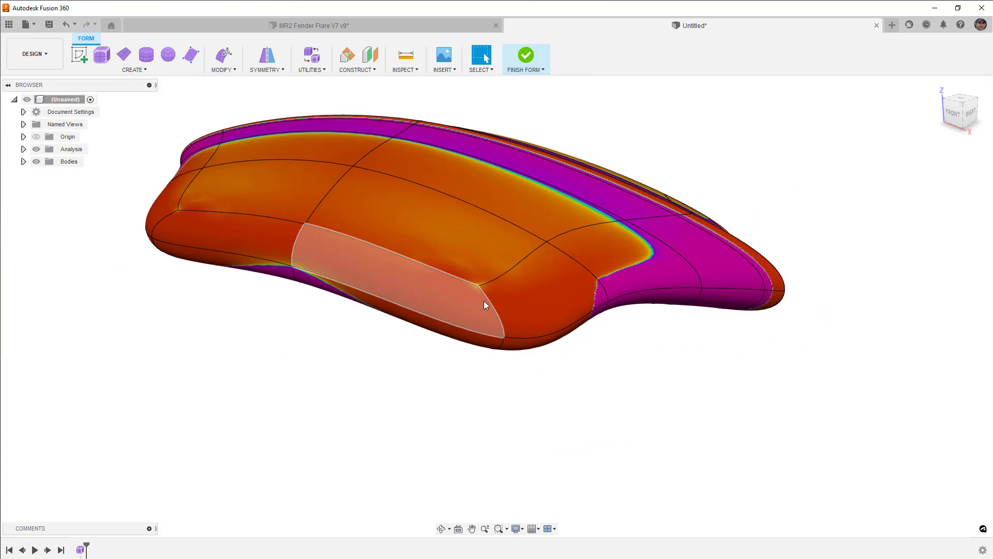
pyautogui.scroll(-3, 510, 346)
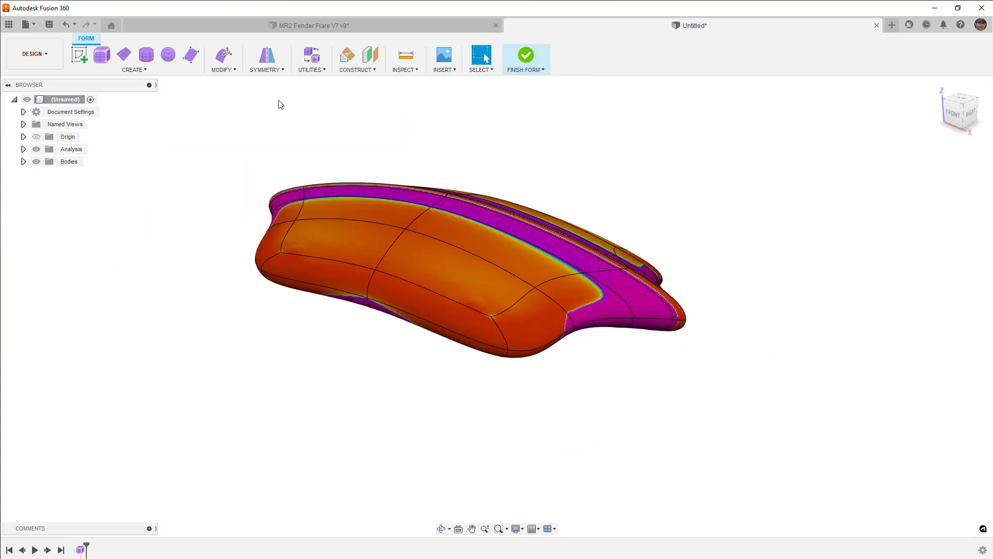
# Try smoothing the 39 visible faces of the body at 1.000 and inspect the reshaped form from above.
pyautogui.click(227, 70)
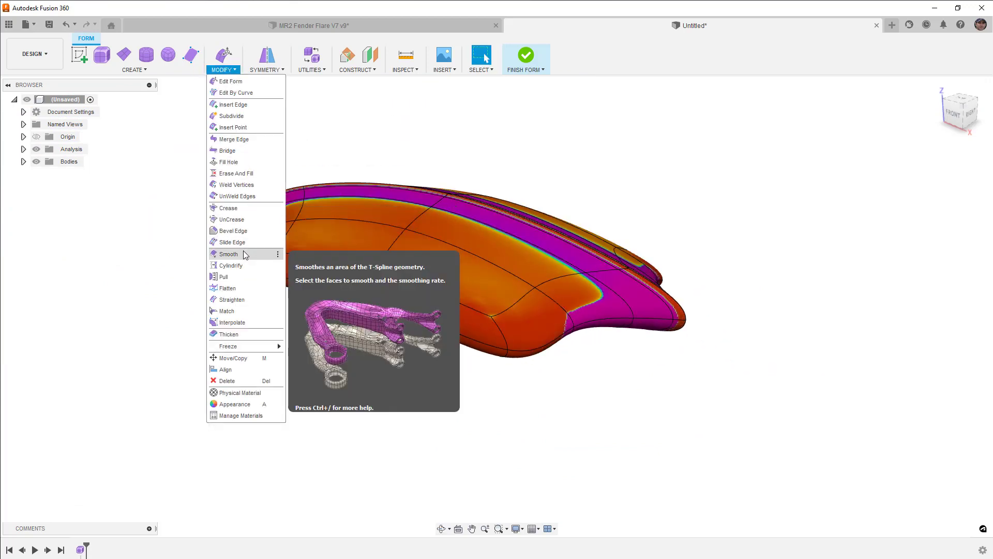
pyautogui.click(228, 254)
pyautogui.moveTo(187, 132); pyautogui.dragTo(766, 416)
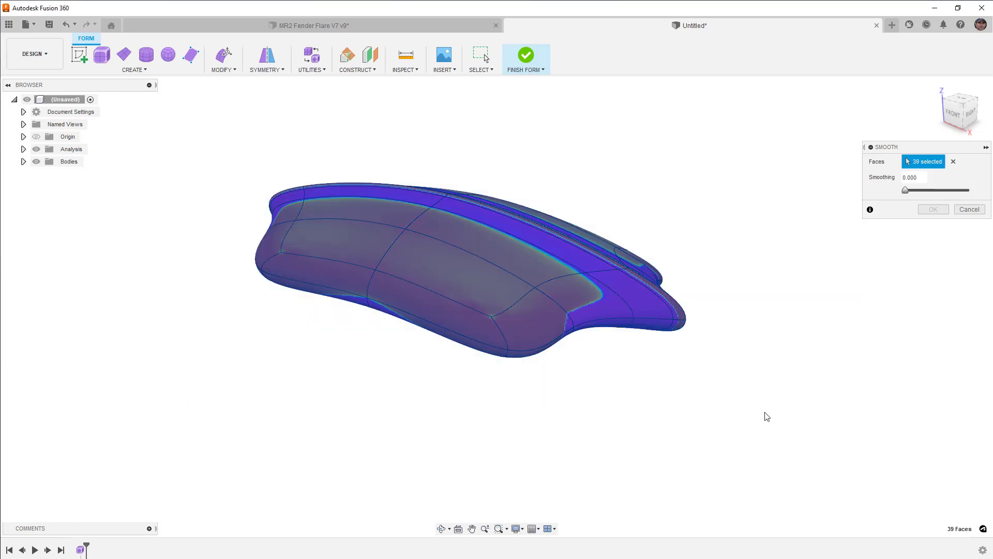
pyautogui.moveTo(905, 190); pyautogui.dragTo(981, 196)
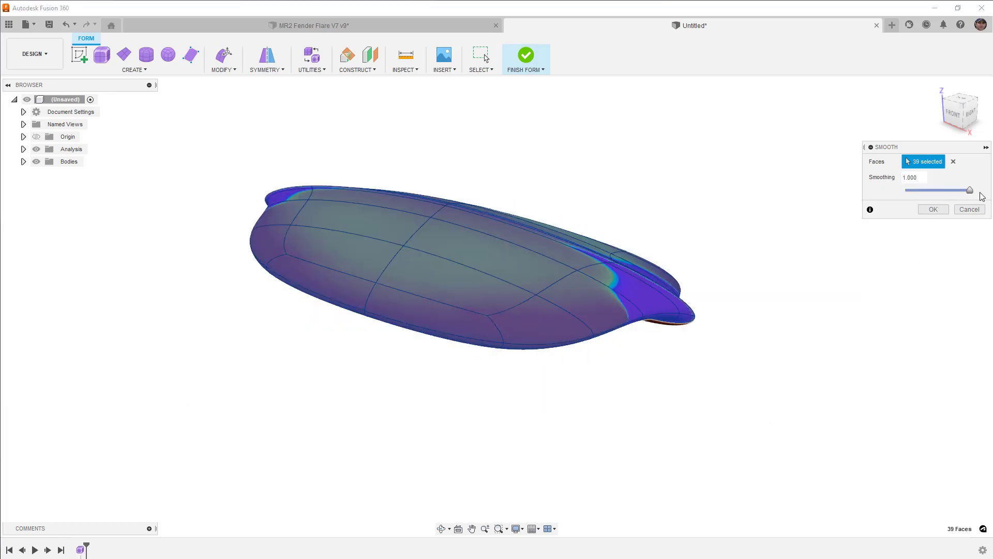
pyautogui.scroll(1, 501, 321)
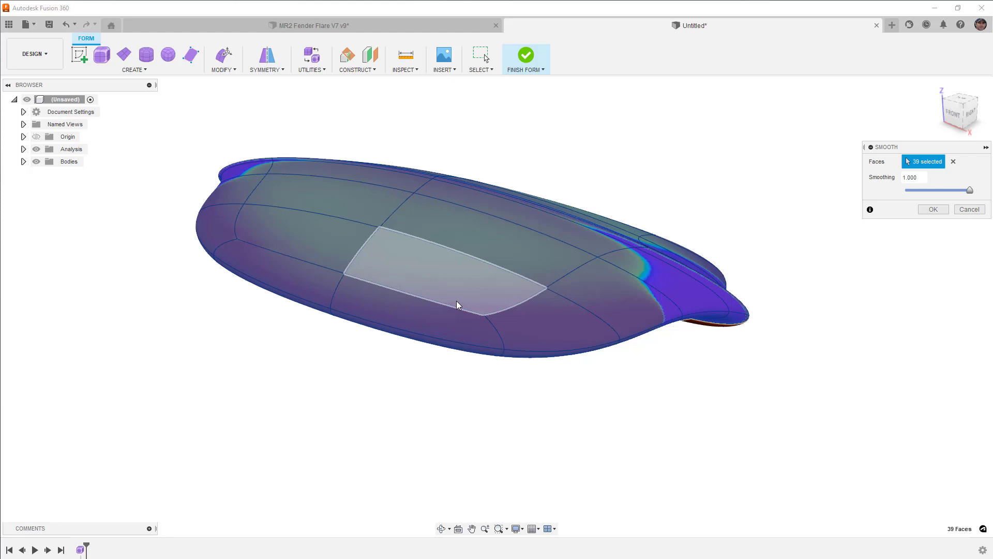
pyautogui.keyDown('shift'); pyautogui.moveTo(599, 395); pyautogui.dragTo(587, 235, button='middle'); pyautogui.keyUp('shift')
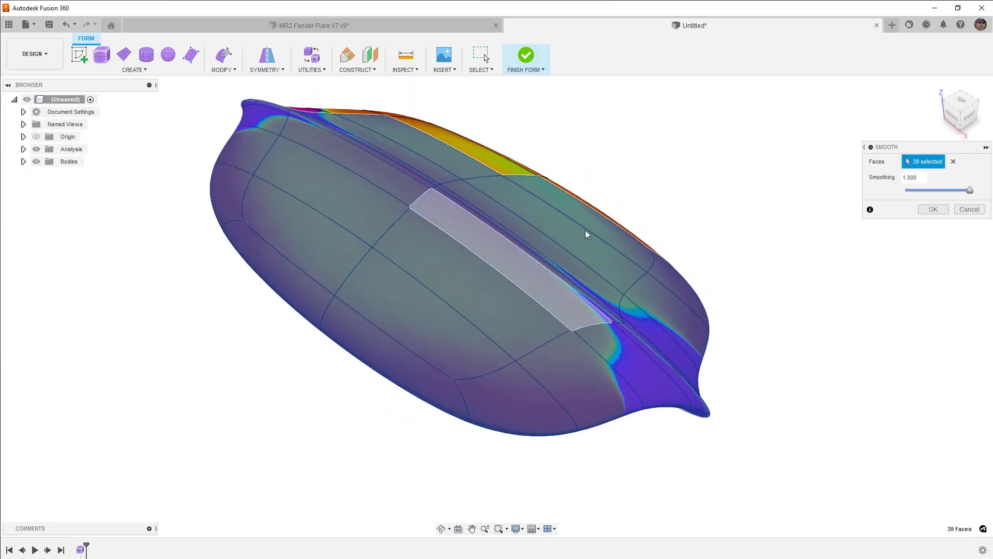
# Replace the selection with all 72 faces of the body using Select Through, and cancel the Smooth command.
pyautogui.click(491, 68)
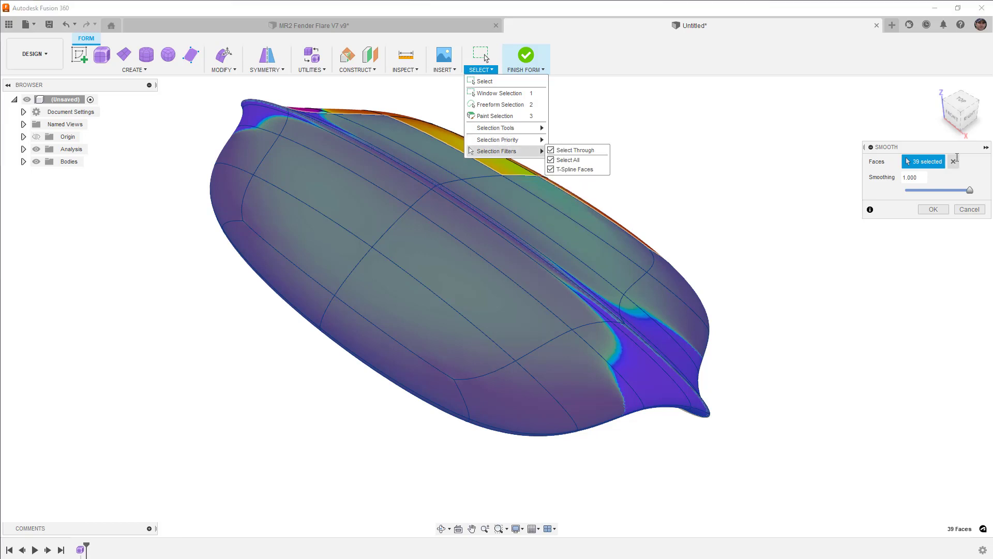
pyautogui.click(954, 160)
pyautogui.moveTo(293, 95); pyautogui.dragTo(836, 458)
pyautogui.keyDown('shift'); pyautogui.moveTo(781, 333); pyautogui.dragTo(771, 348, button='middle'); pyautogui.keyUp('shift')
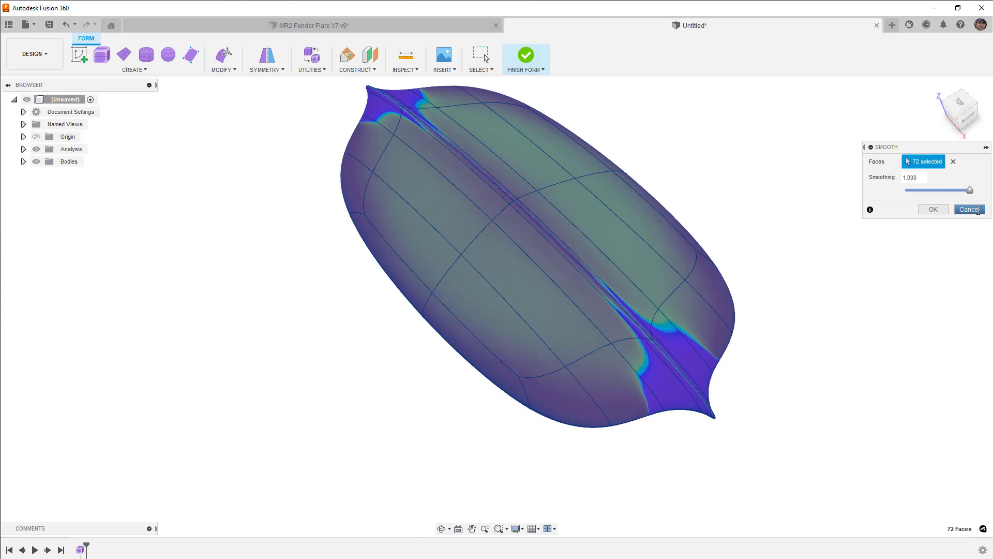
pyautogui.click(975, 210)
# Subdivide all 72 selected faces in Exact insert mode, specifying 2 length faces and 2 width faces.
pyautogui.moveTo(780, 293)
pyautogui.keyDown('shift'); pyautogui.mouseDown(button='middle')
pyautogui.moveTo(755, 326)
pyautogui.moveTo(776, 305)
pyautogui.mouseUp(button='middle'); pyautogui.keyUp('shift')
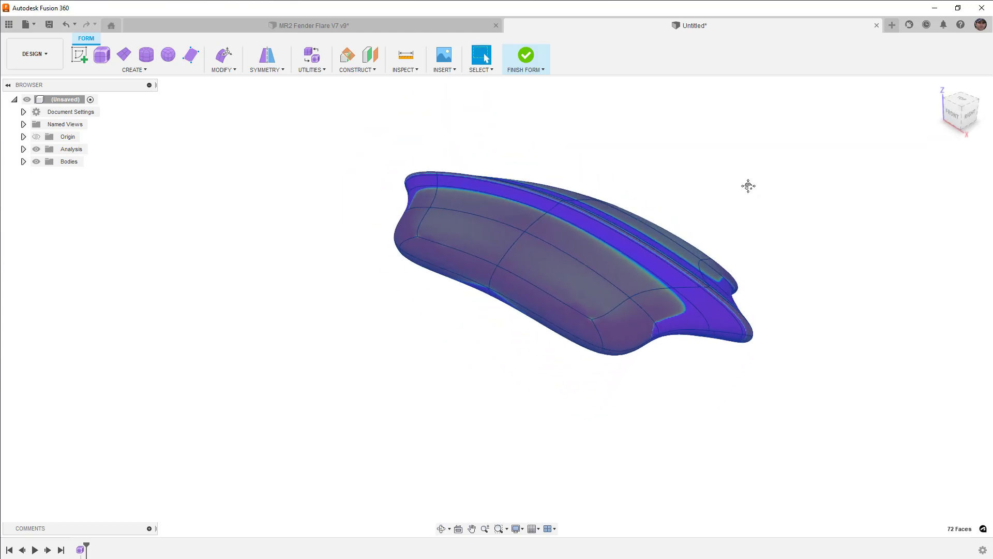
pyautogui.moveTo(747, 184); pyautogui.dragTo(691, 225, button='middle')
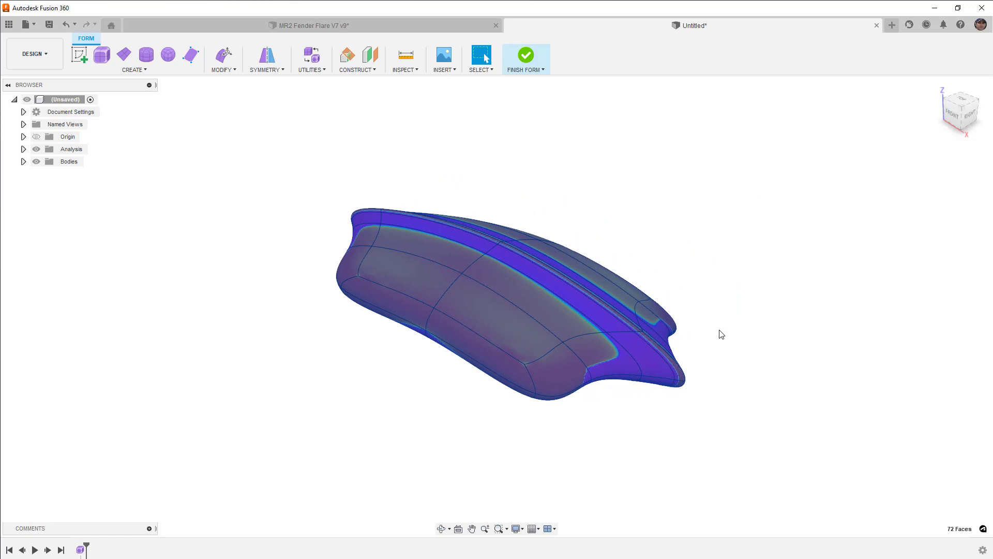
pyautogui.click(230, 70)
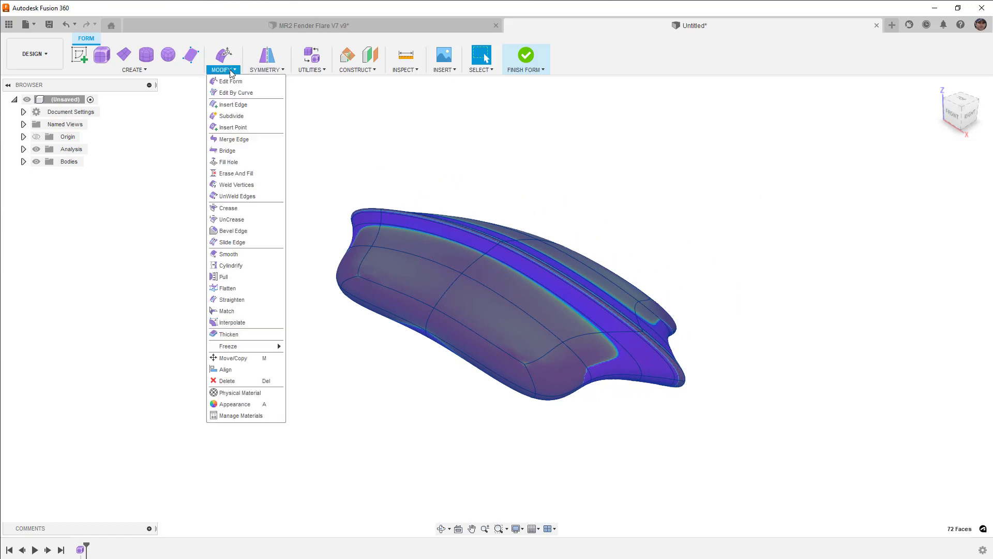
pyautogui.click(235, 115)
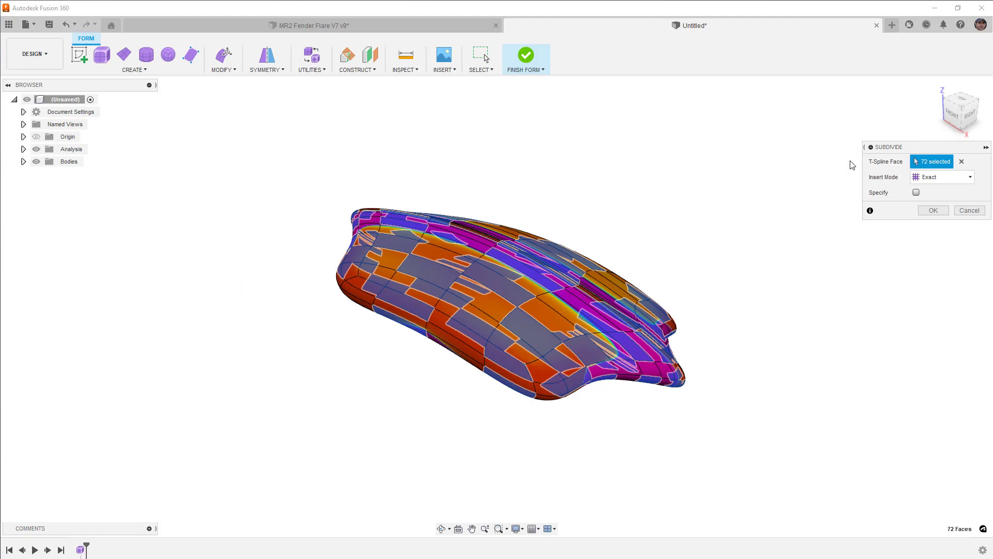
pyautogui.click(916, 193)
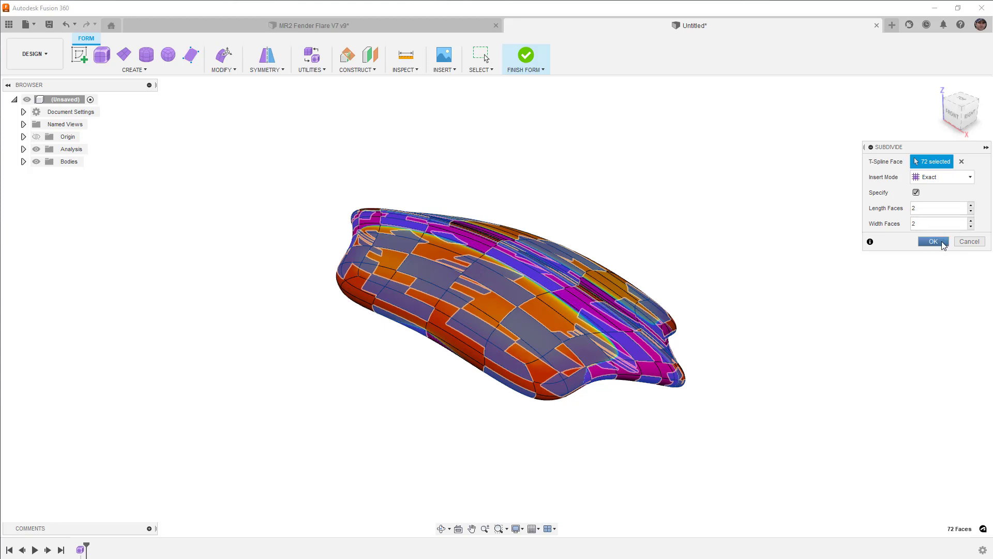
pyautogui.click(937, 242)
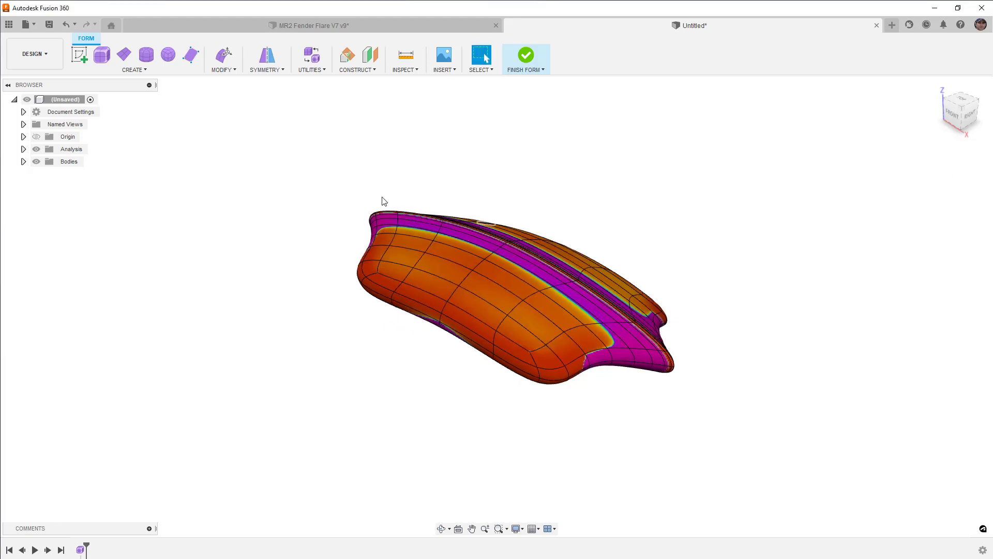
# Smooth all 288 faces of the subdivided body, including those behind, with a smoothing of 1.000, and clear the selection.
pyautogui.click(231, 72)
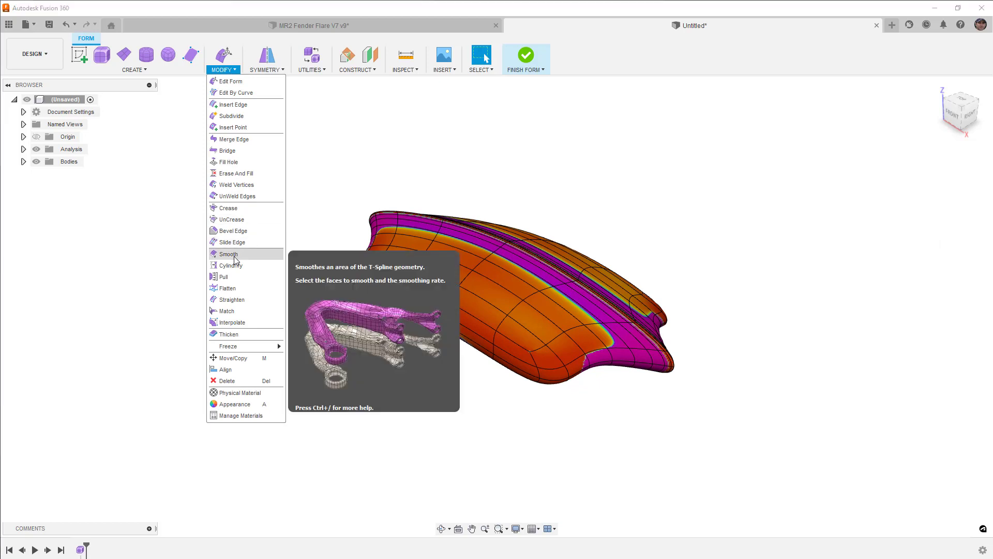
pyautogui.click(233, 255)
pyautogui.click(486, 71)
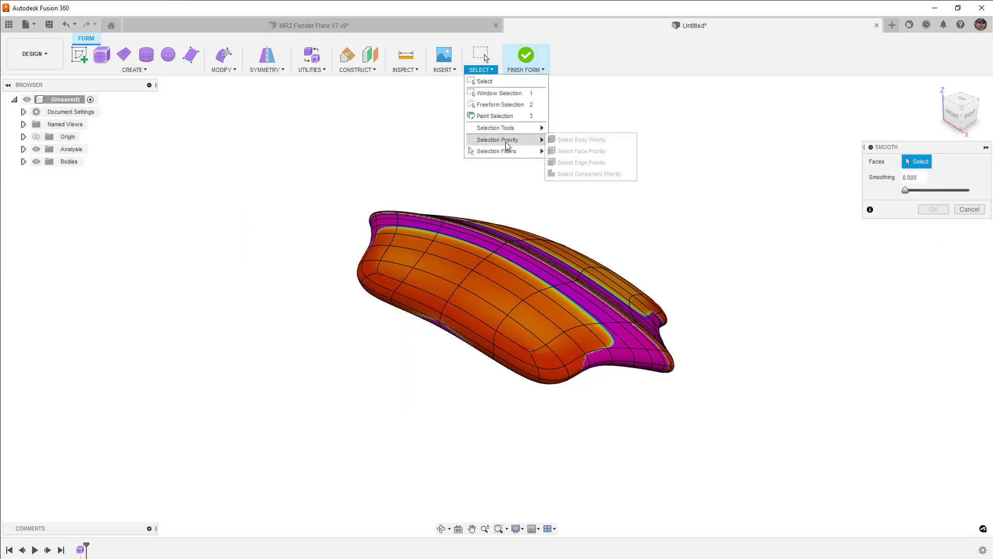
pyautogui.moveTo(508, 150)
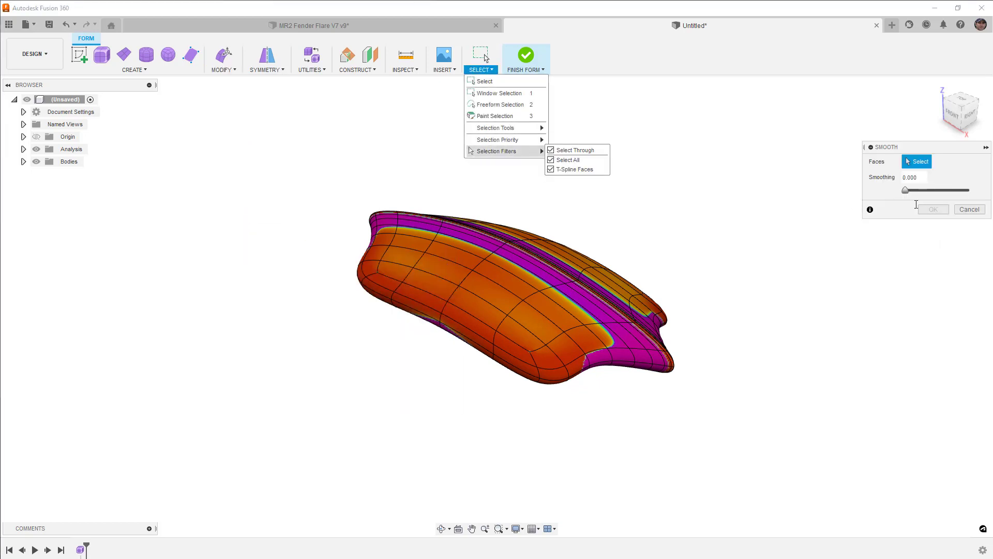
pyautogui.click(314, 177)
pyautogui.moveTo(312, 174); pyautogui.dragTo(756, 427)
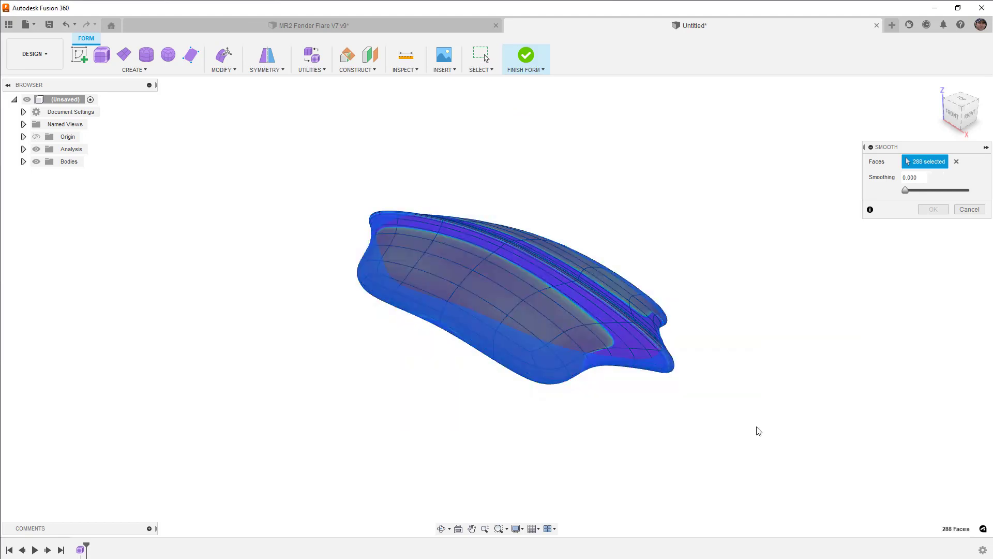
pyautogui.moveTo(904, 193); pyautogui.dragTo(982, 199)
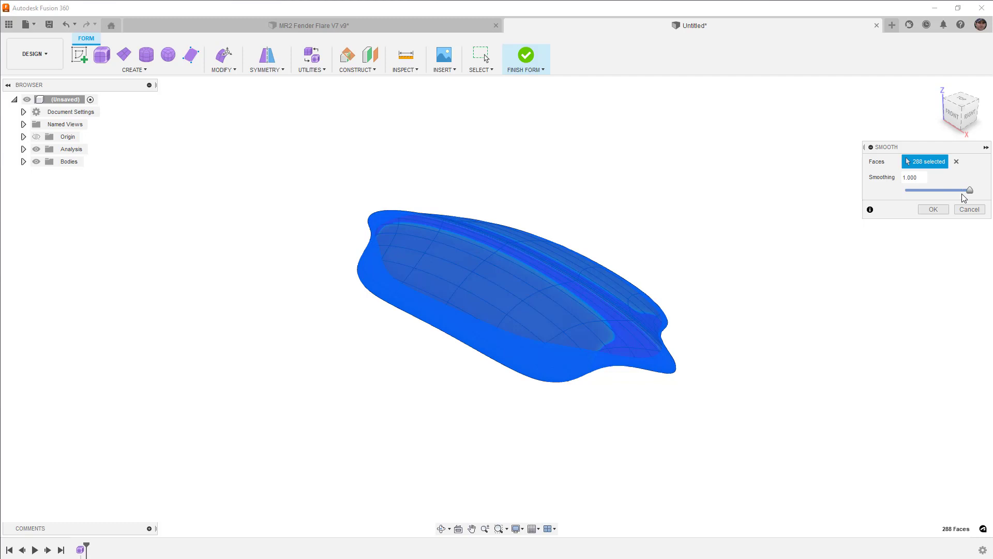
pyautogui.moveTo(714, 212)
pyautogui.keyDown('shift'); pyautogui.mouseDown(button='middle')
pyautogui.moveTo(702, 229)
pyautogui.moveTo(709, 210)
pyautogui.mouseUp(button='middle'); pyautogui.keyUp('shift')
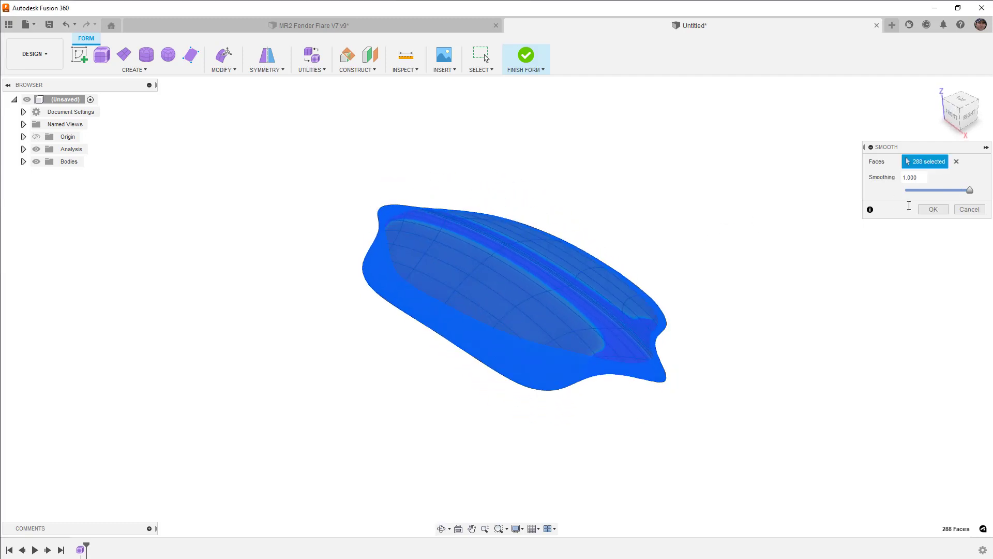
pyautogui.click(933, 209)
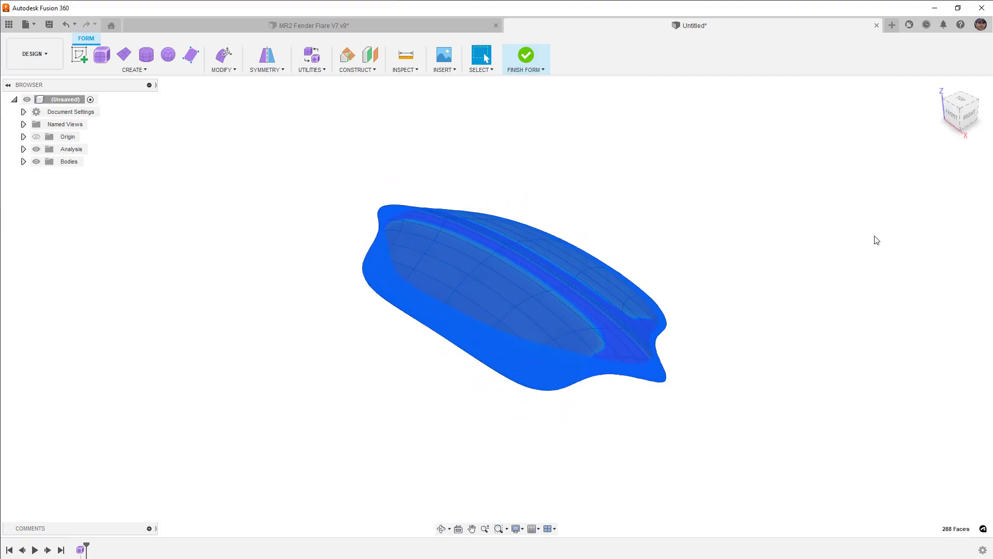
pyautogui.click(641, 389)
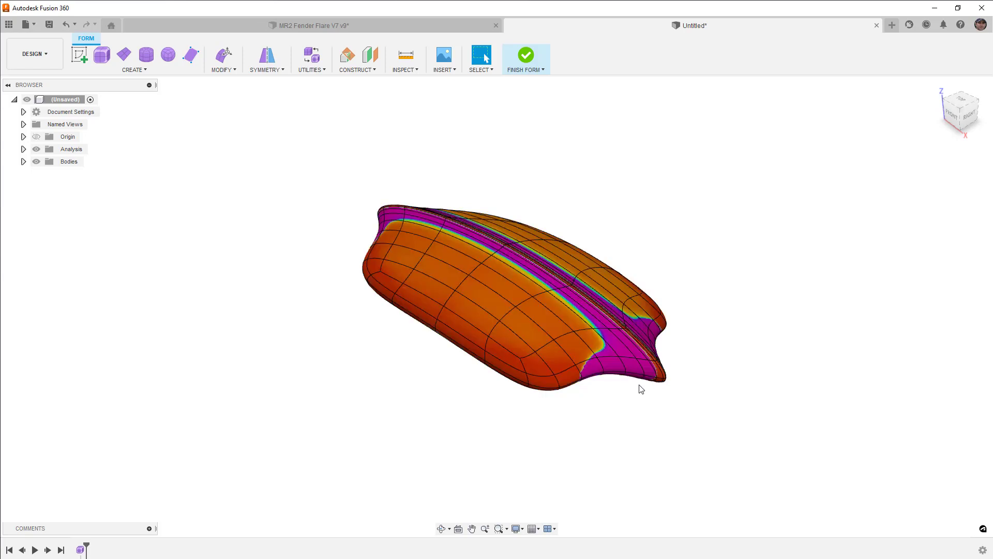
# Inspect the curvature around the front corner where three edges meet, and hide the CurvatureMap1 analysis.
pyautogui.scroll(5, 639, 385)
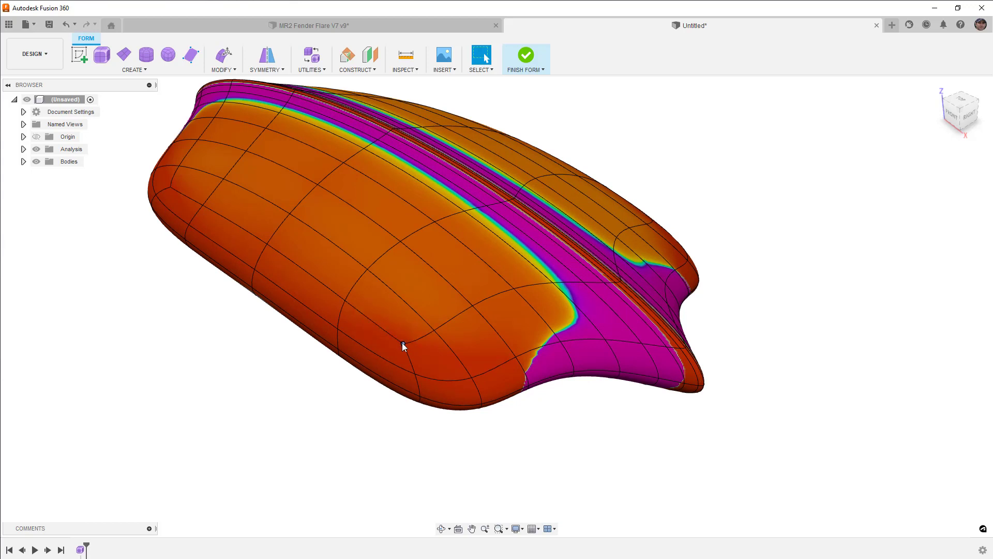
pyautogui.scroll(3, 404, 346)
pyautogui.scroll(5, 409, 349)
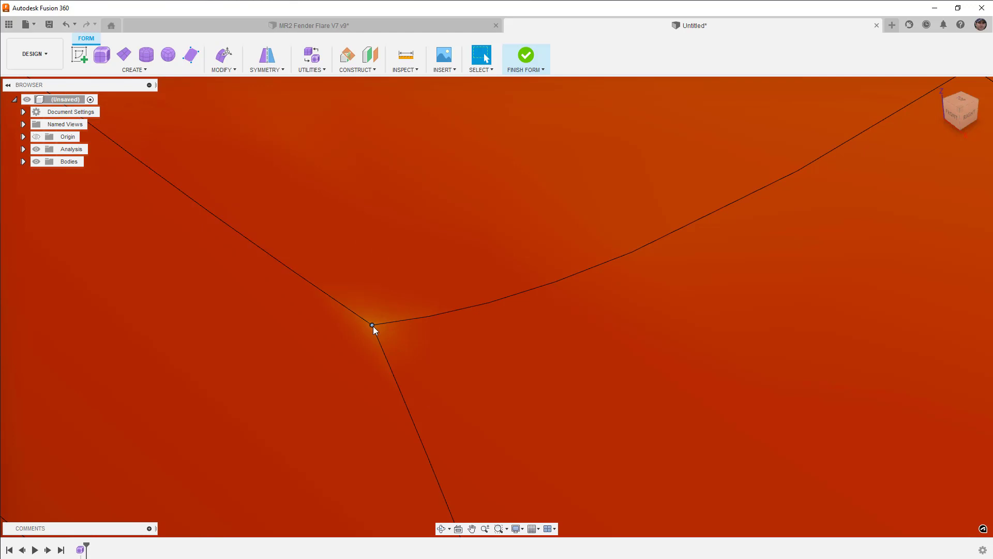
pyautogui.scroll(-10, 373, 326)
pyautogui.keyDown('shift'); pyautogui.moveTo(480, 352); pyautogui.dragTo(535, 357, button='middle'); pyautogui.keyUp('shift')
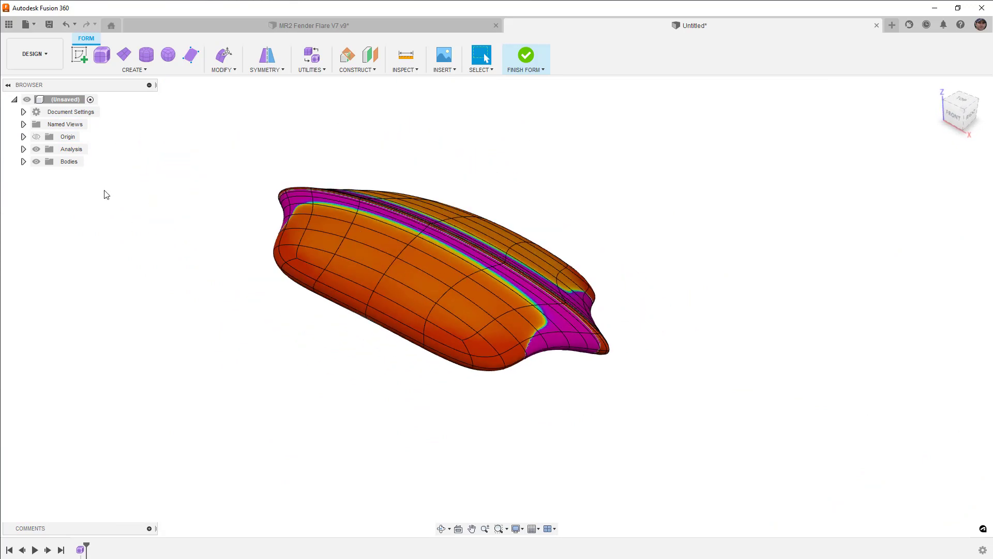
pyautogui.click(23, 149)
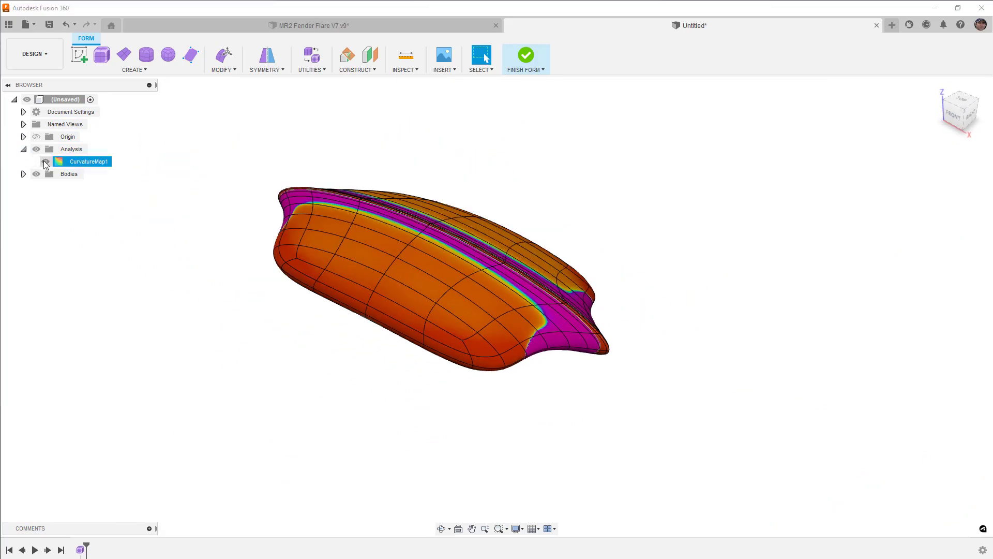
pyautogui.click(46, 161)
pyautogui.keyDown('shift'); pyautogui.moveTo(316, 222); pyautogui.dragTo(389, 225, button='middle'); pyautogui.keyUp('shift')
pyautogui.scroll(-1, 389, 225)
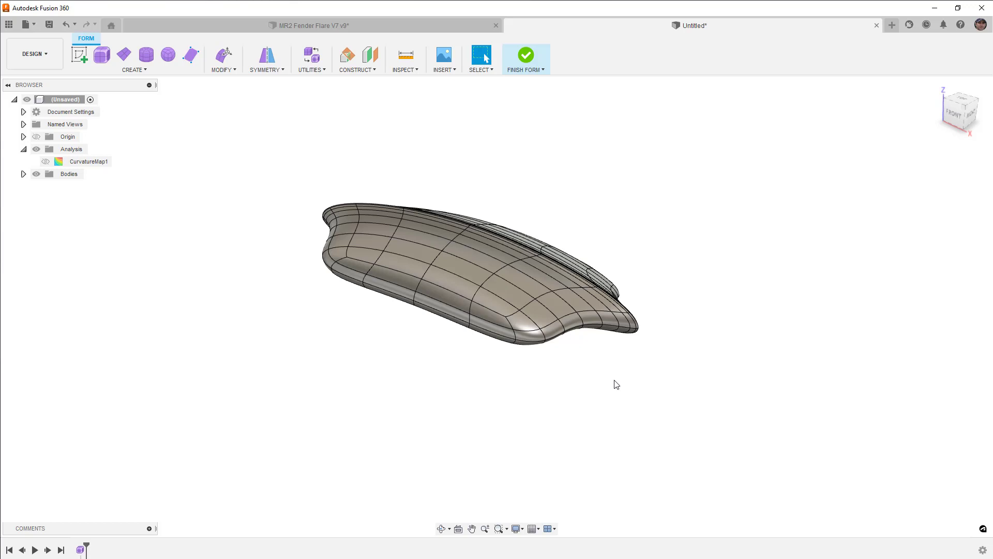
# Select an edge by the front corner, compare the body in box and smooth display, and clear the selection.
pyautogui.click(528, 317)
pyautogui.hotkey('alt', '1')
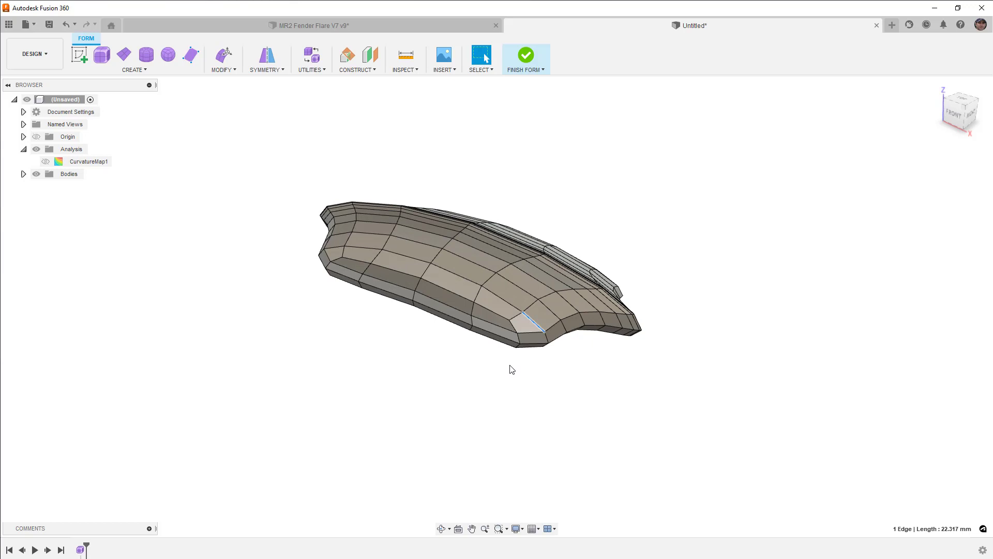
pyautogui.hotkey('alt', '3')
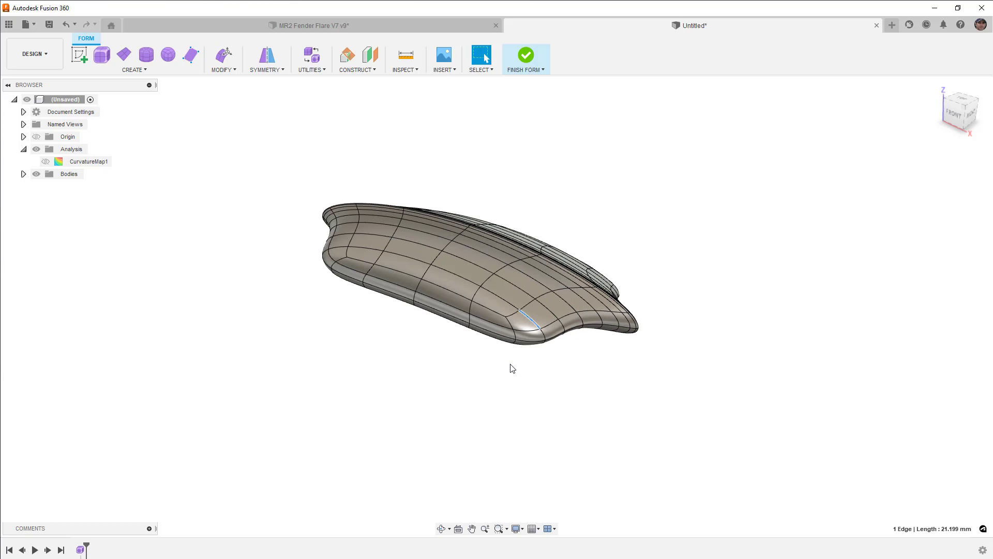
pyautogui.scroll(5, 510, 324)
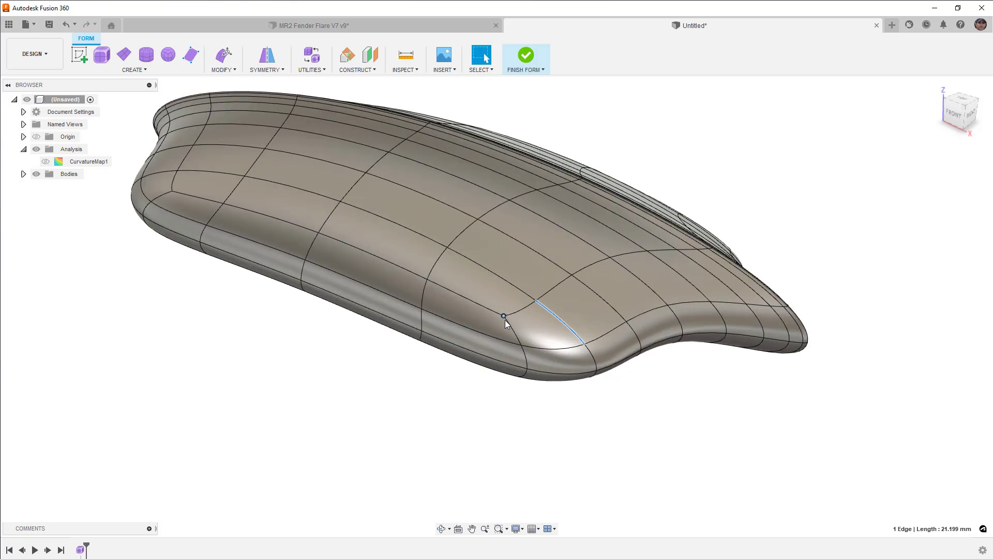
pyautogui.scroll(-4, 505, 319)
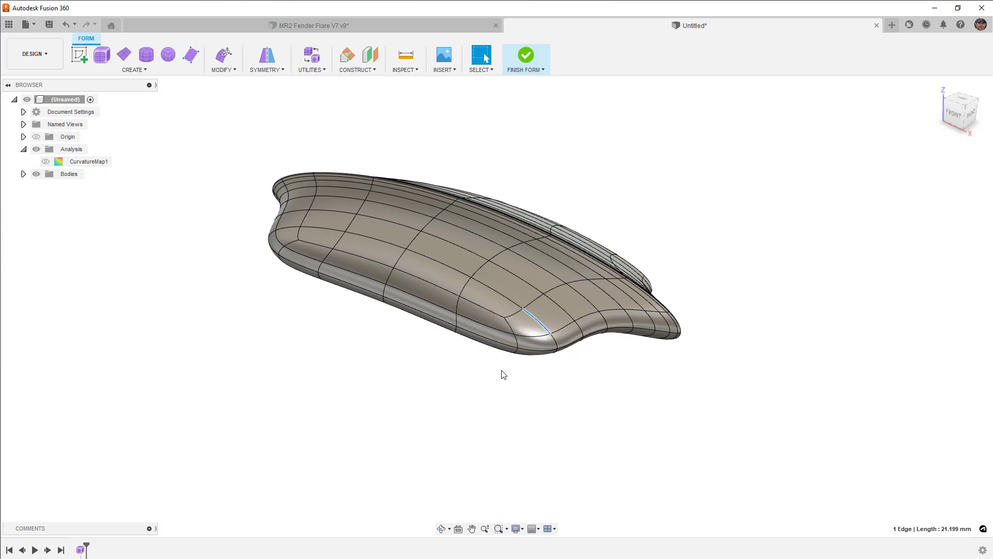
pyautogui.moveTo(584, 364)
pyautogui.keyDown('shift'); pyautogui.mouseDown(button='middle')
pyautogui.moveTo(572, 359)
pyautogui.moveTo(568, 373)
pyautogui.mouseUp(button='middle'); pyautogui.keyUp('shift')
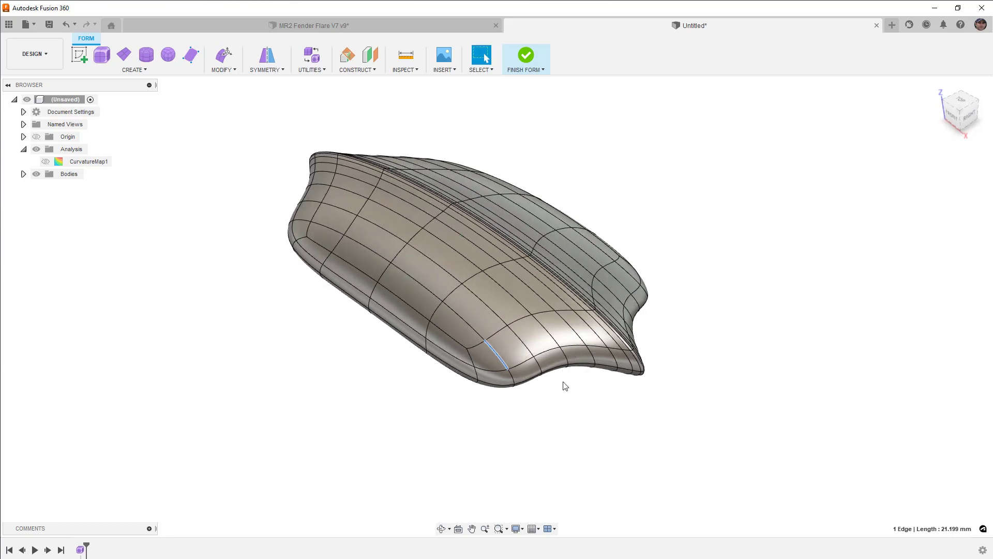
pyautogui.click(564, 388)
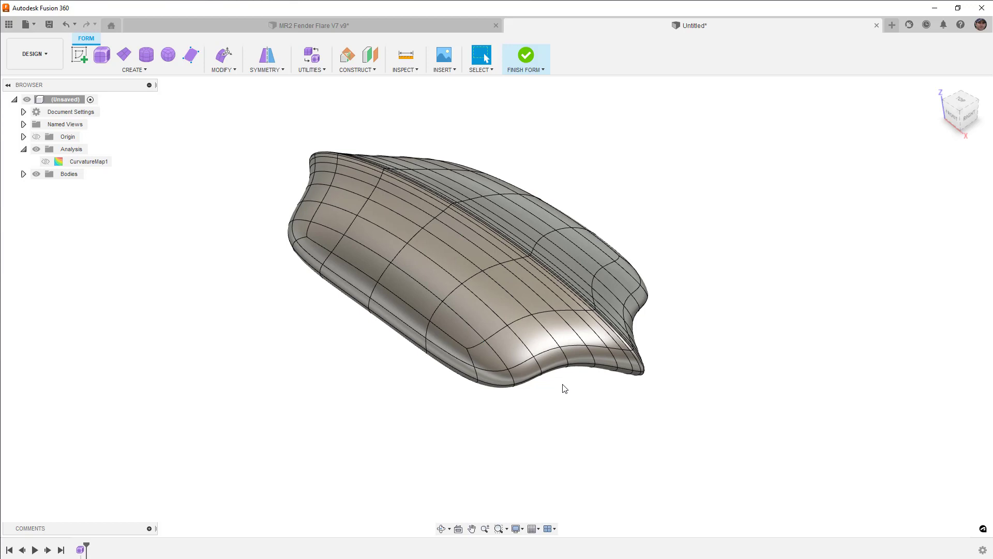